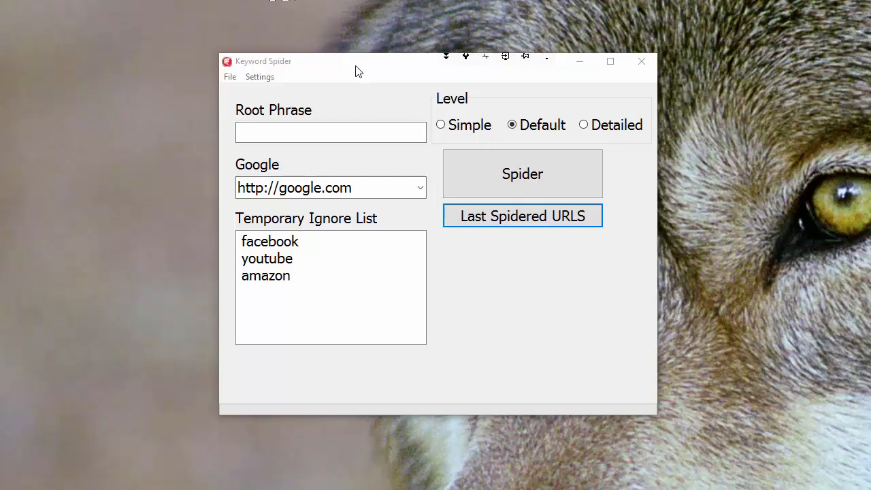
Check Keyword Spider for a new version and close the update dialog
left_click_drag(356, 70, 334, 64)
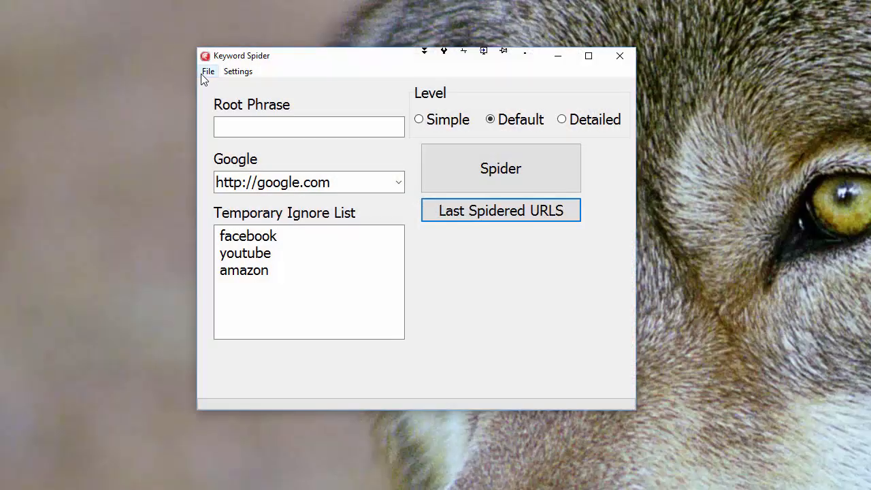
left_click(205, 73)
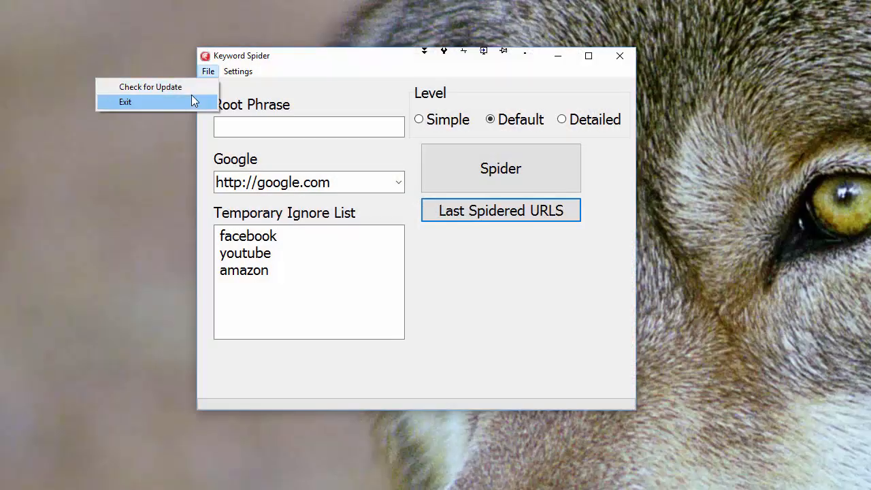
left_click(187, 88)
left_click_drag(755, 166, 338, 126)
left_click(556, 308)
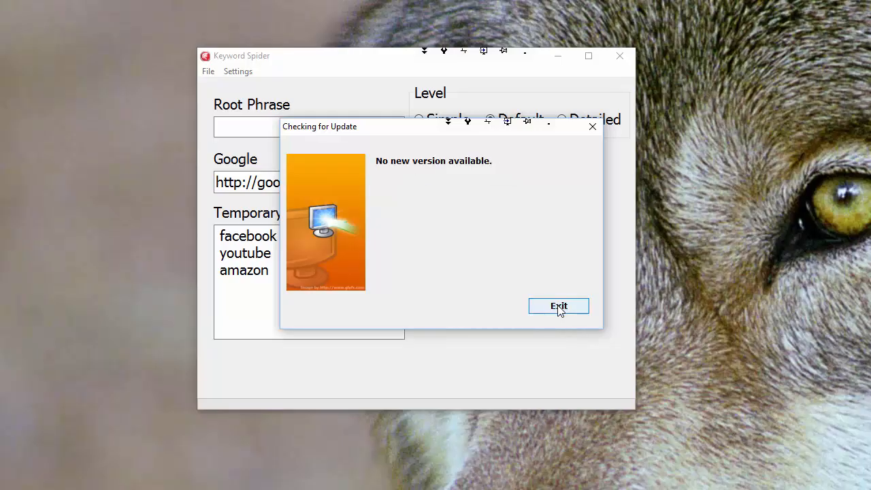
left_click(559, 307)
left_click(239, 73)
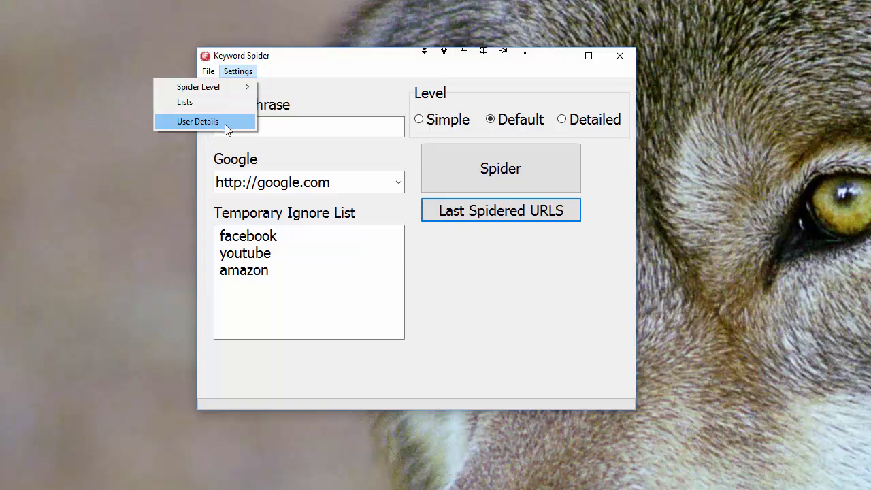
left_click(196, 103)
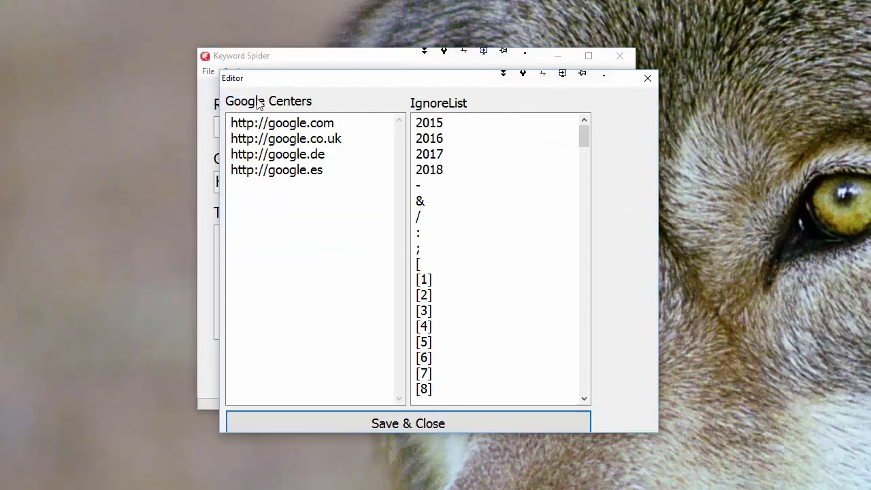
left_click_drag(441, 83, 319, 56)
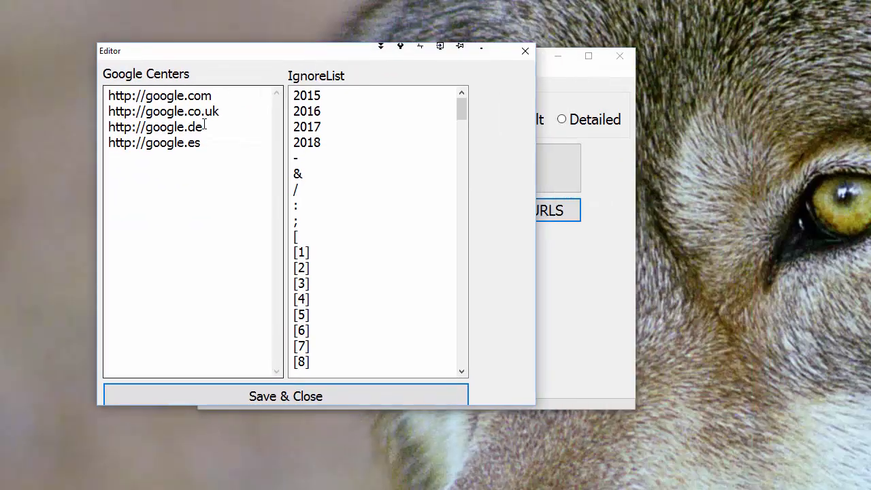
left_click_drag(226, 139, 19, 139)
left_click(202, 142)
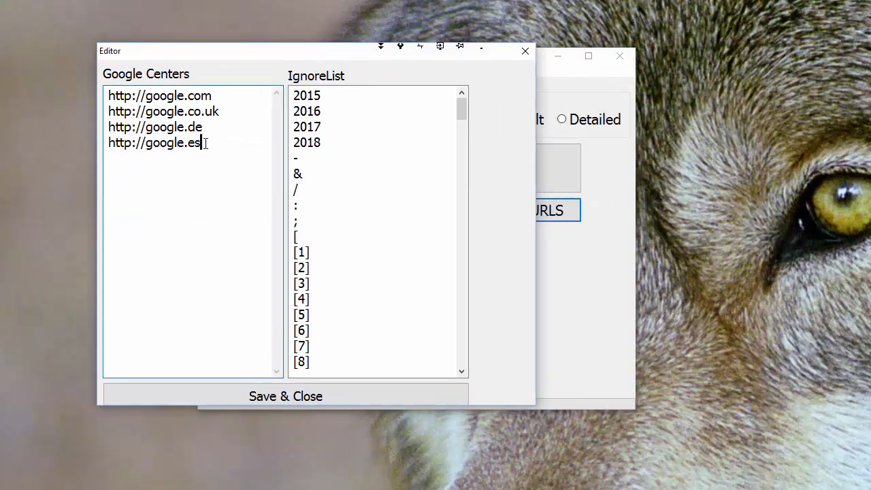
key("Return")
type("http://google.it")
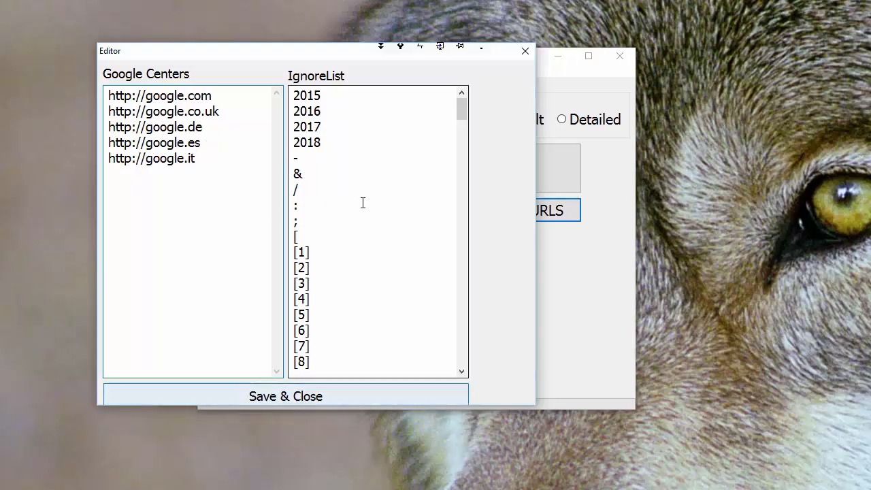
Examine the words in the IgnoreList, including the entries around "and" and "being", and close the editor without saving
mouse_move(458, 103)
left_mouse_down()
mouse_move(459, 358)
mouse_move(452, 104)
left_mouse_up()
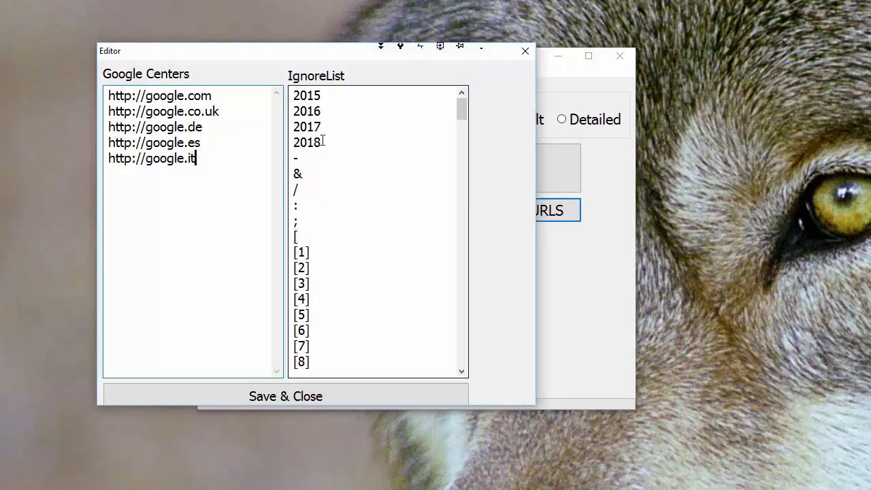
left_click_drag(461, 107, 469, 154)
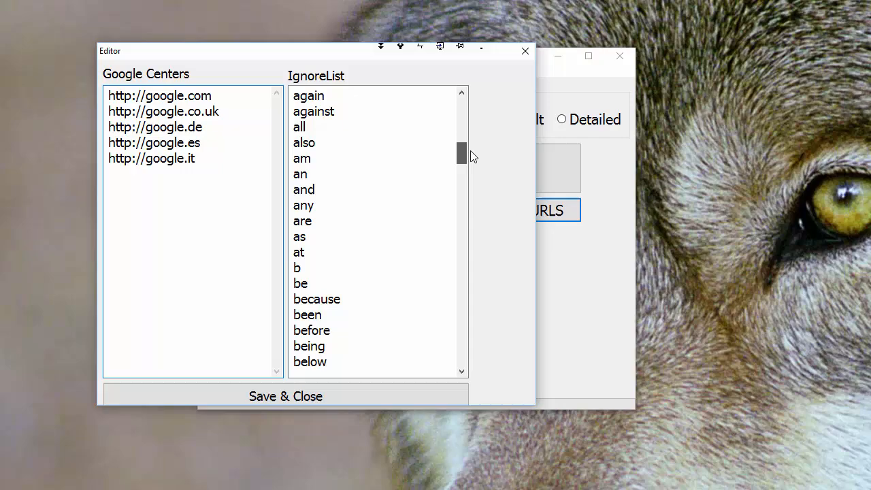
left_click(303, 191)
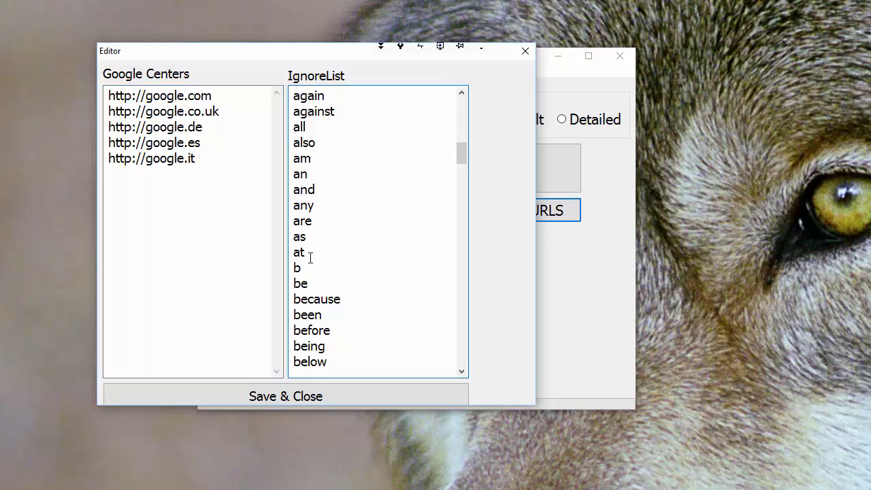
left_click(312, 346)
left_click_drag(466, 148, 464, 171)
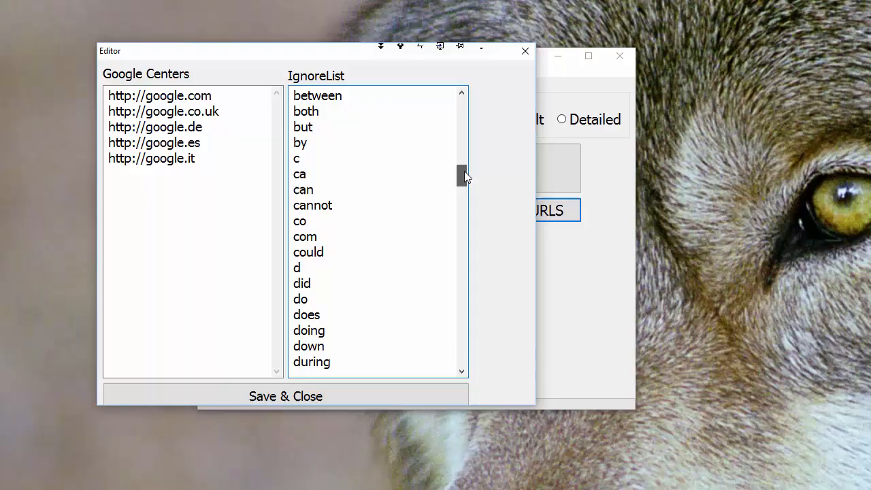
left_click(526, 51)
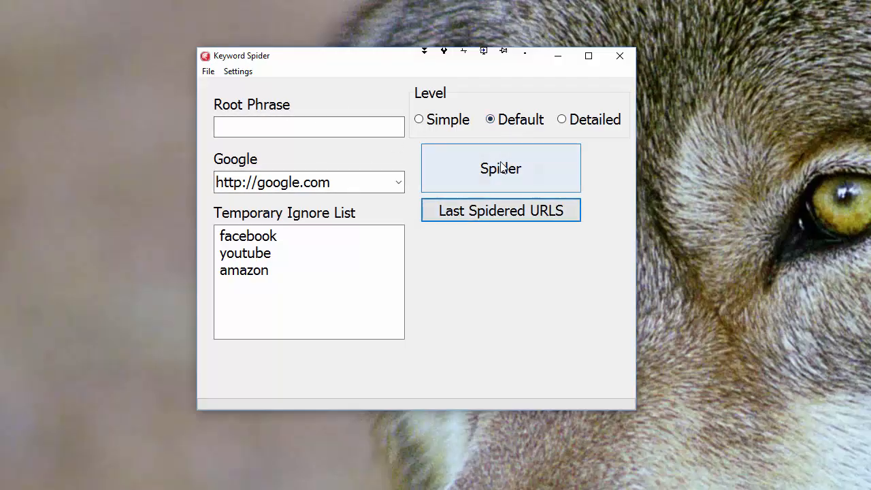
Look through the Google site choices on the main form without changing the selection
left_click(272, 129)
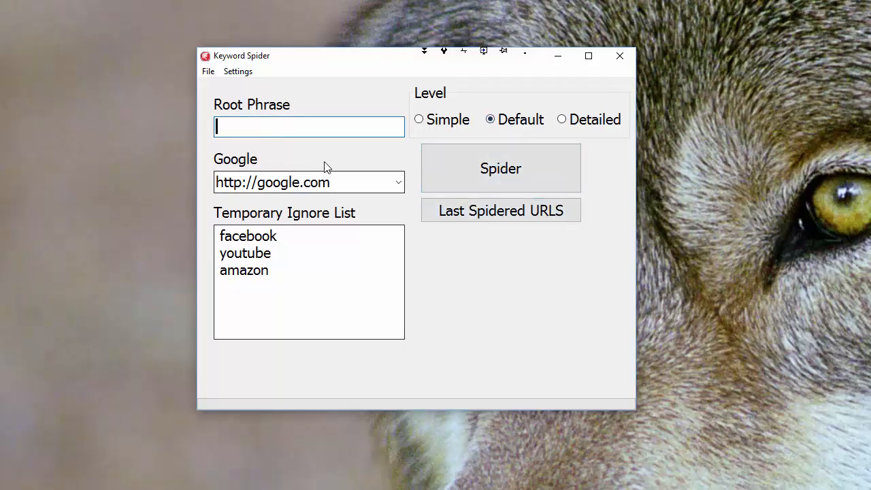
double_click(399, 182)
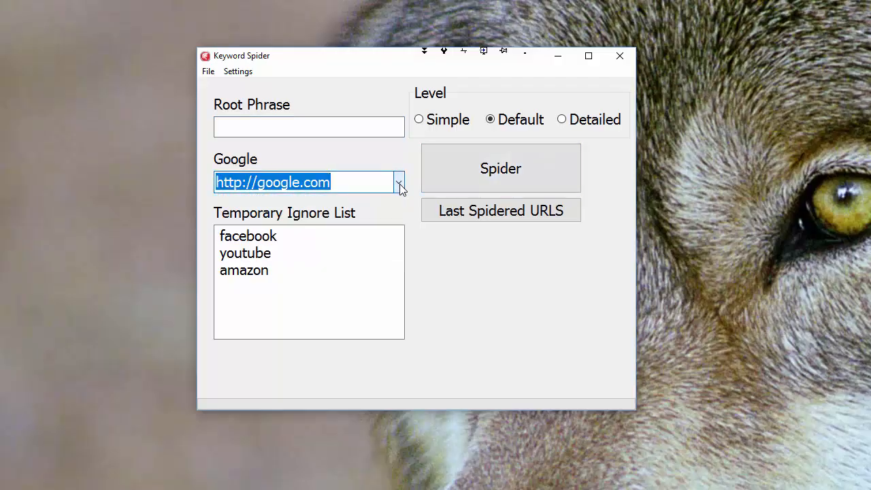
left_click(399, 184)
left_click(400, 184)
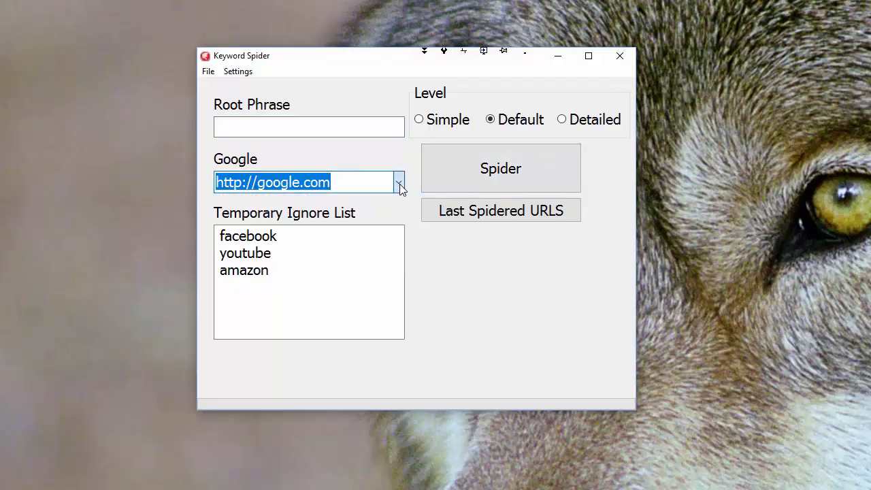
Add pinterest as a new line below amazon in the Temporary Ignore List
left_click(264, 269)
left_click(265, 270)
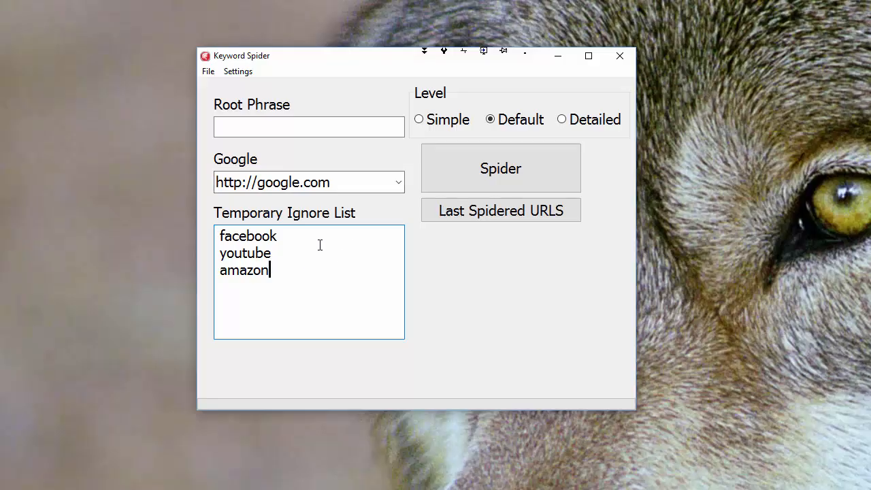
key("Return")
type("pinterest")
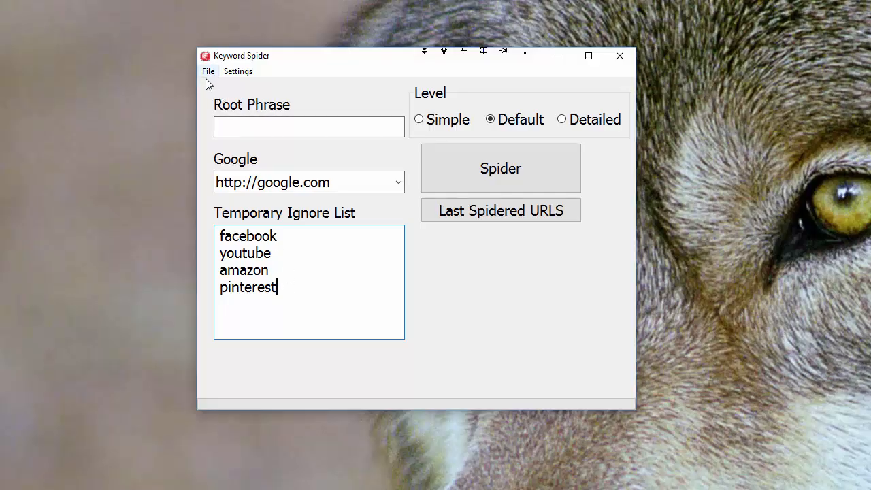
left_click(398, 183)
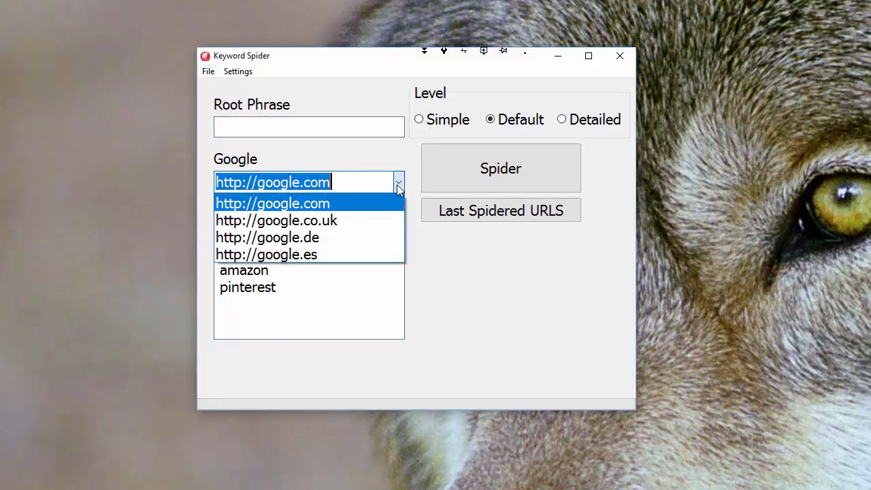
left_click(397, 185)
left_click(210, 75)
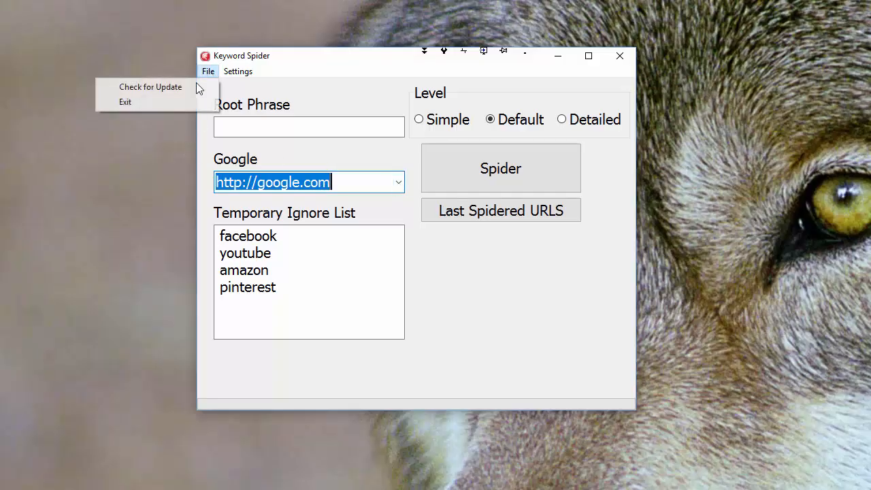
mouse_move(225, 77)
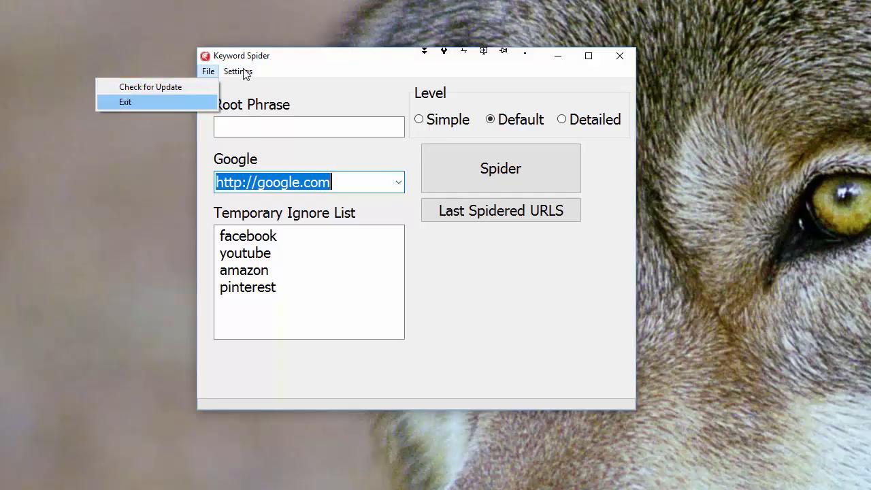
left_click(239, 102)
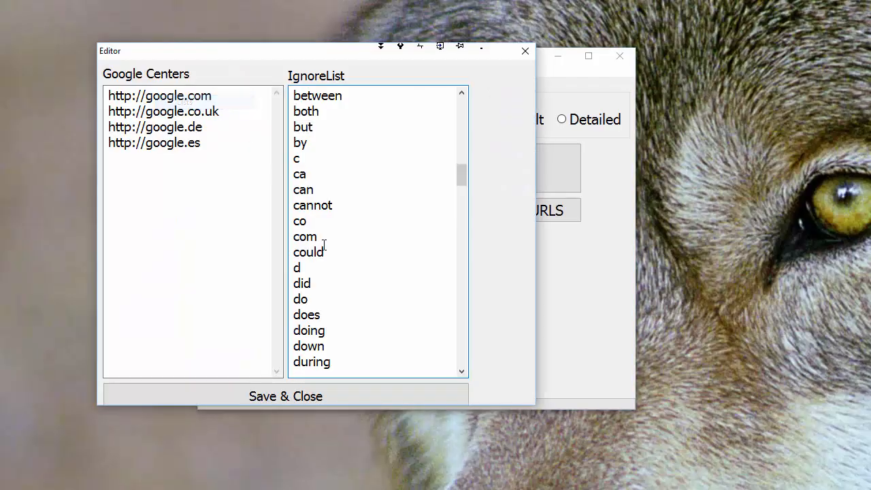
left_click(213, 143)
key("Return")
type("http")
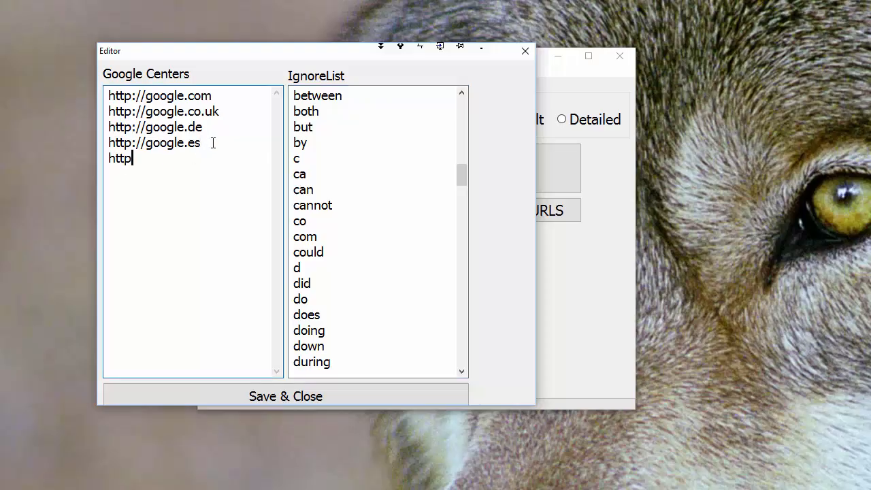
type("://google.it")
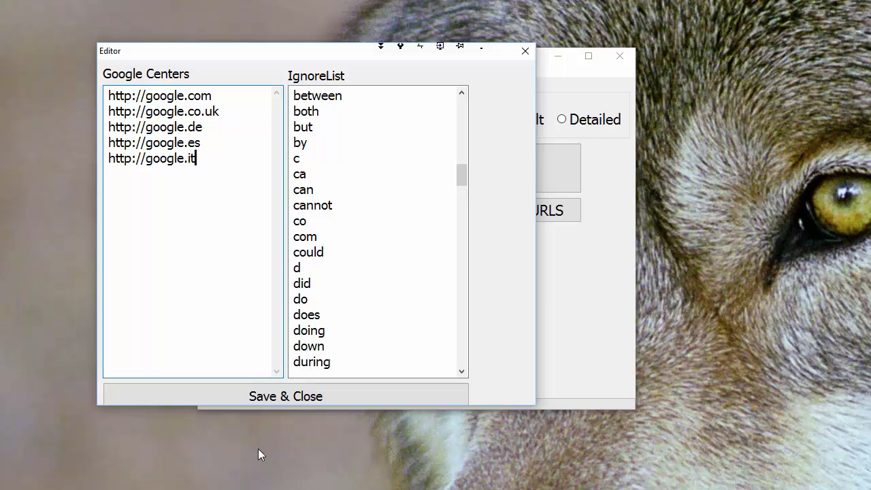
left_click(259, 396)
left_click(399, 183)
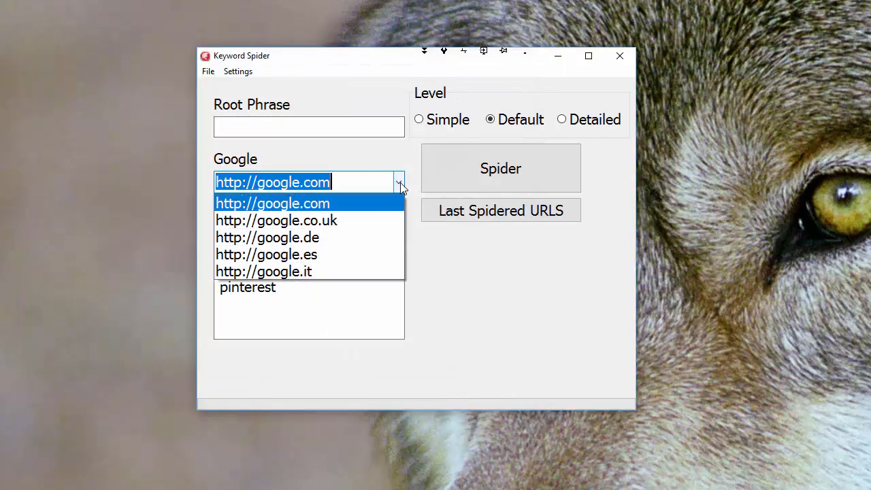
left_click(407, 159)
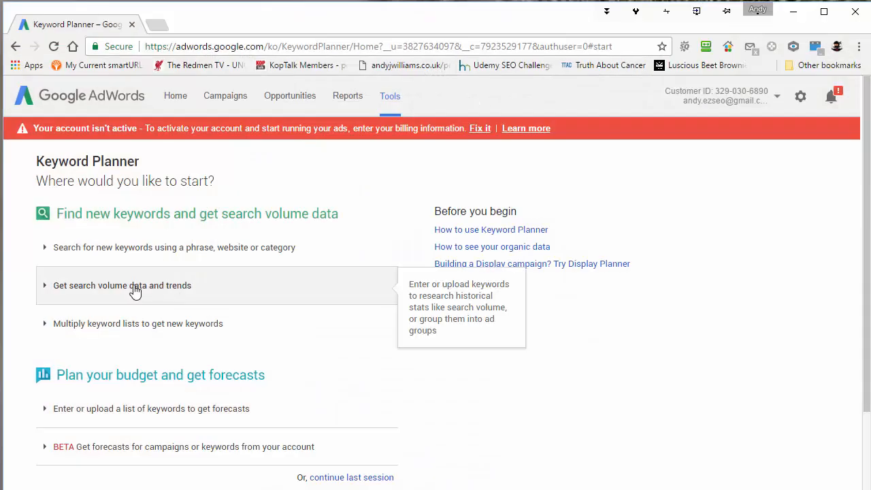
Search for new keyword ideas in Google Keyword Planner using omega-3 as the product or service
left_click(139, 252)
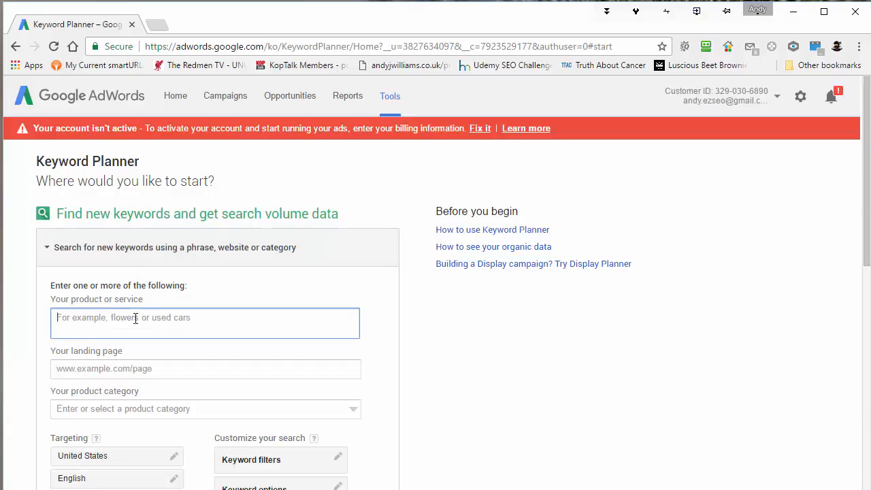
type("omega-3")
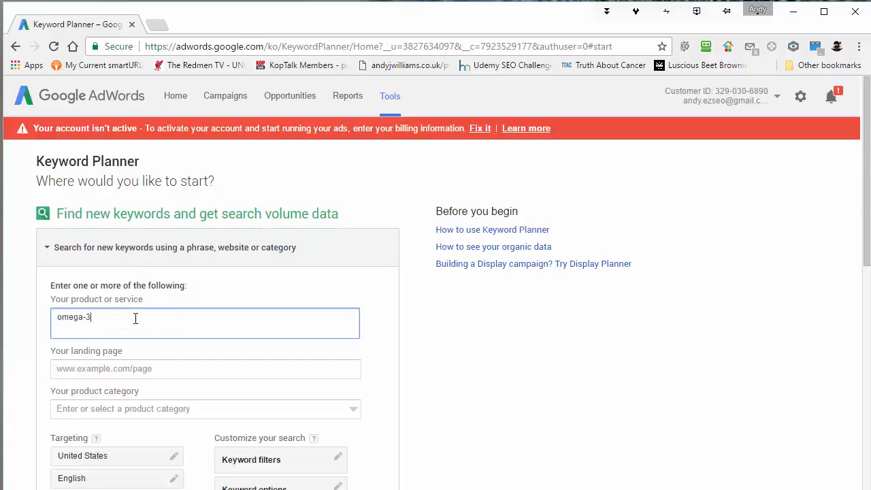
scroll(413, 346, "down", 7)
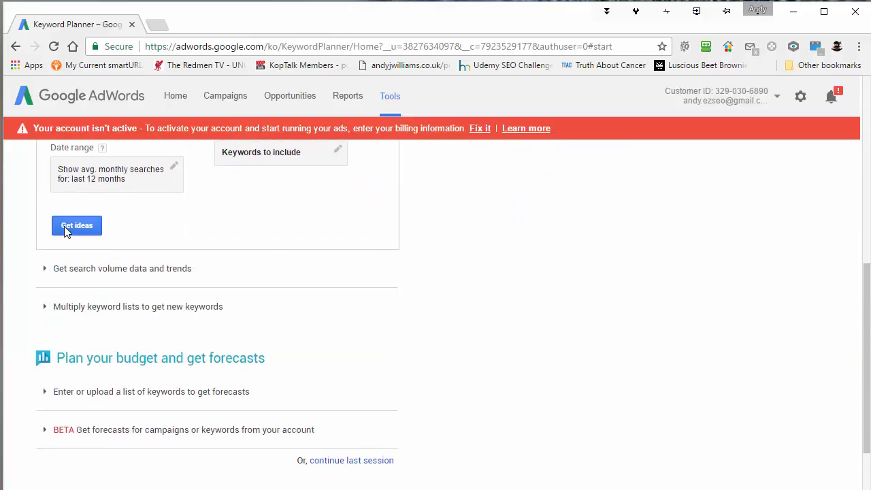
left_click(68, 229)
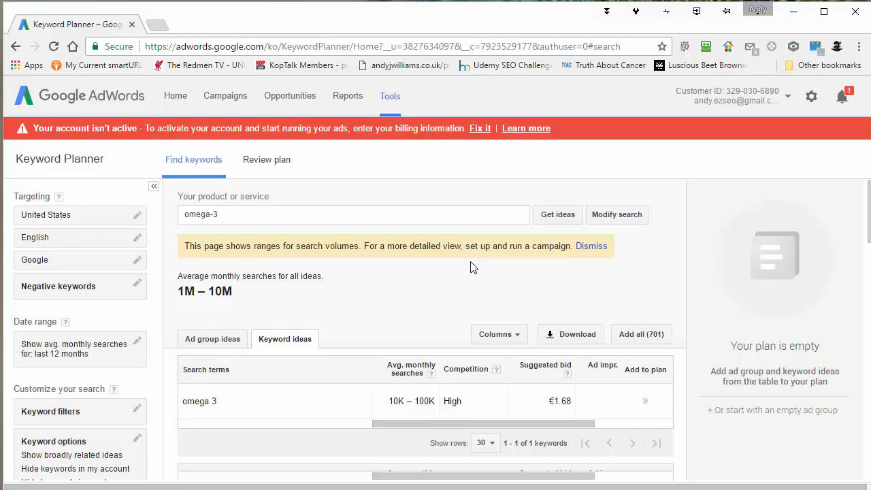
Examine the suggested keywords for omega-3 with their search volumes and competition in the keyword ideas table
scroll(470, 262, "down", 3)
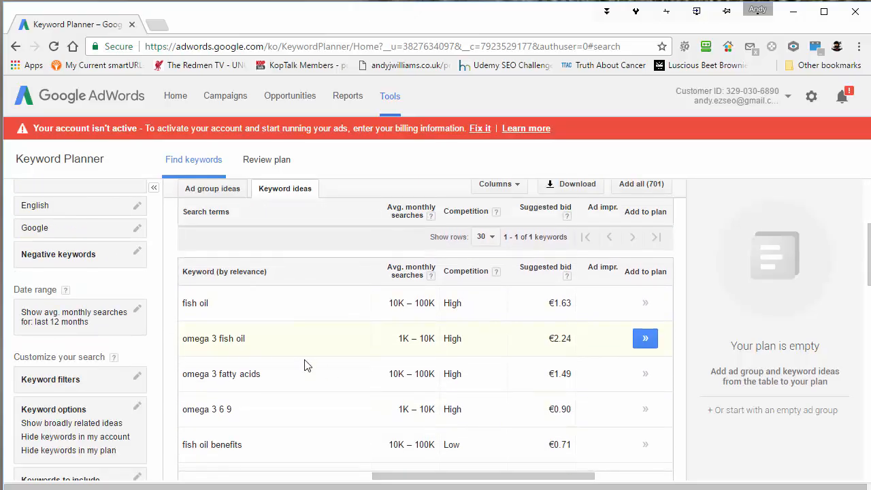
scroll(306, 363, "down", 3)
scroll(306, 366, "down", 2)
scroll(306, 366, "up", 5)
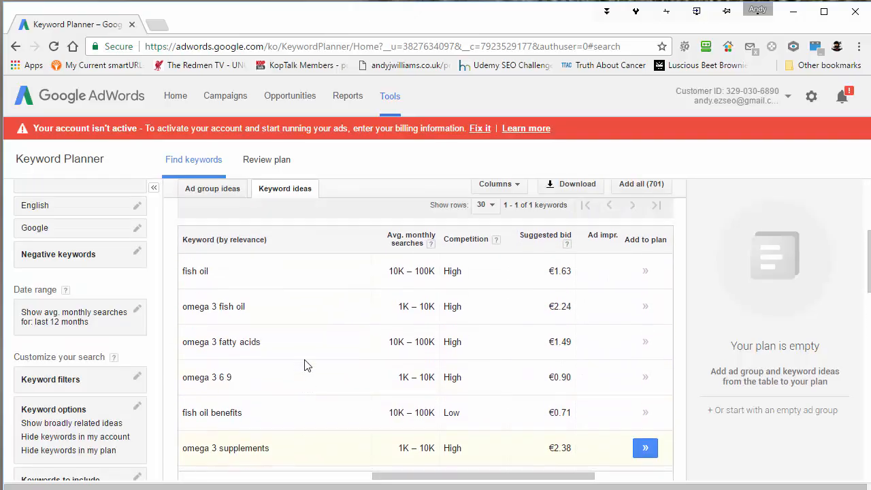
scroll(305, 365, "down", 8)
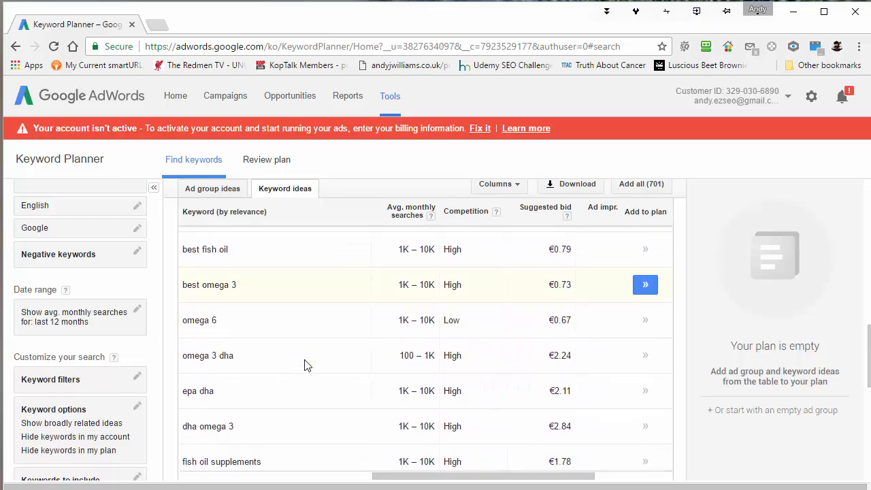
scroll(306, 365, "down", 8)
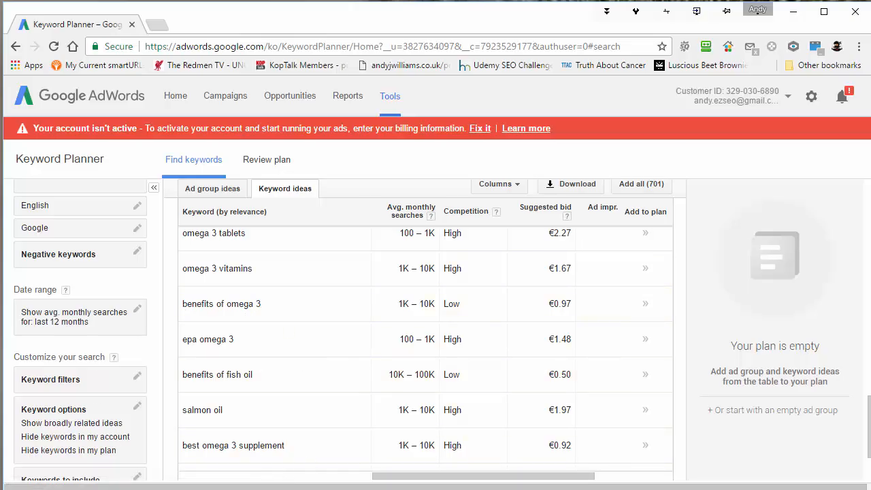
left_click(268, 126)
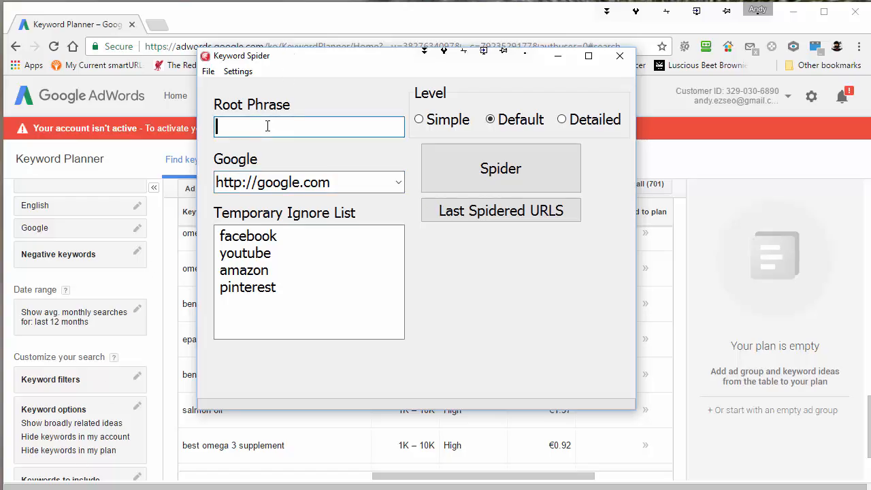
type("health benef")
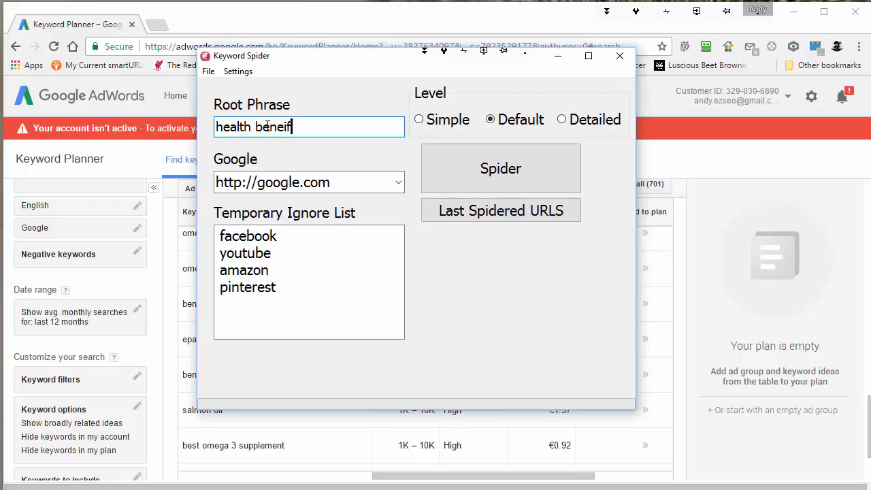
type("its of omega-3")
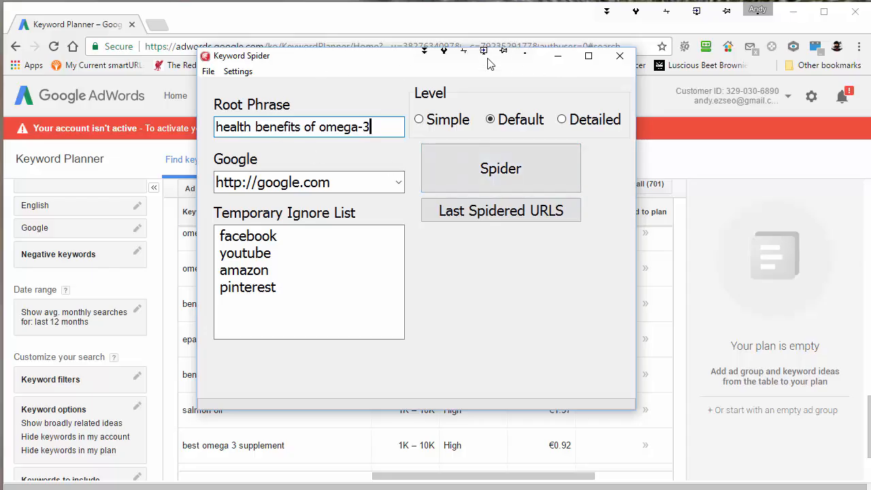
left_click_drag(342, 62, 427, 62)
left_click(558, 179)
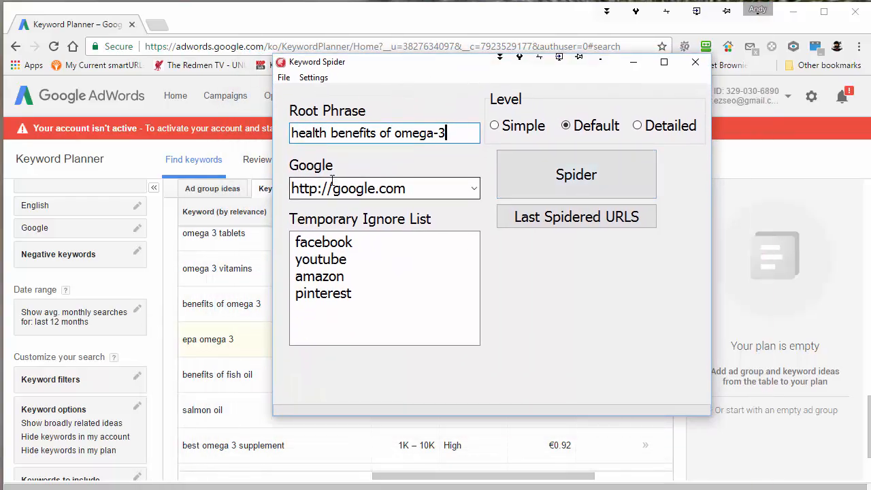
left_click(588, 181)
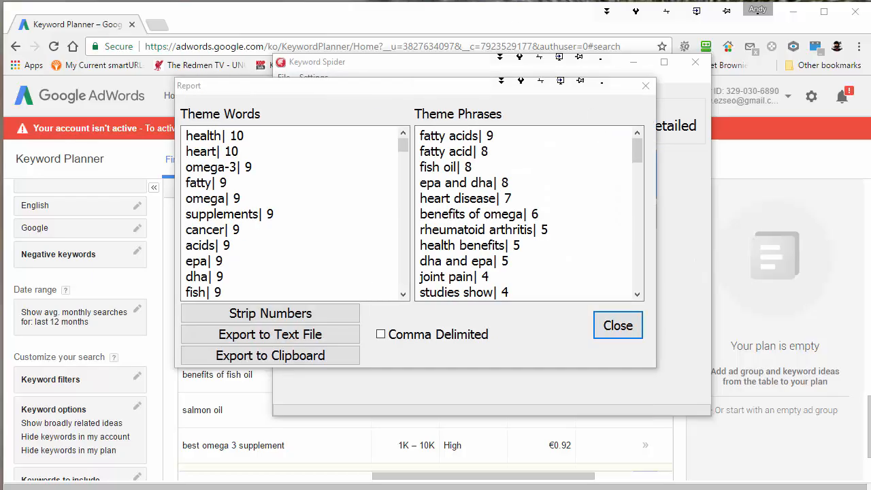
Close the AdWords browser window and place the Report window over the Keyword Spider form
left_click_drag(416, 87, 399, 118)
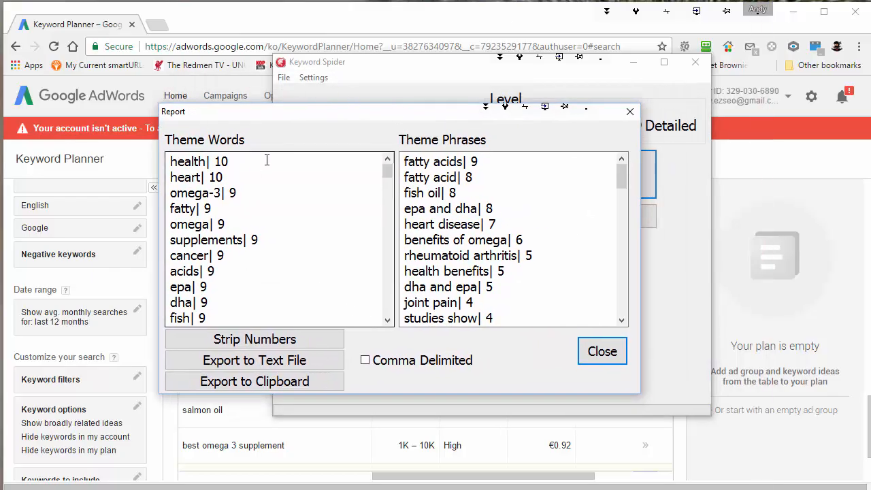
left_click(425, 489)
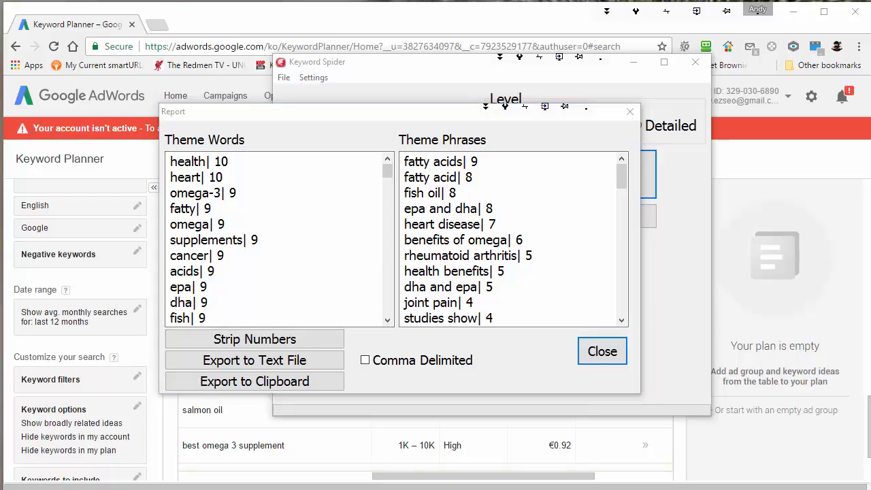
left_click(856, 12)
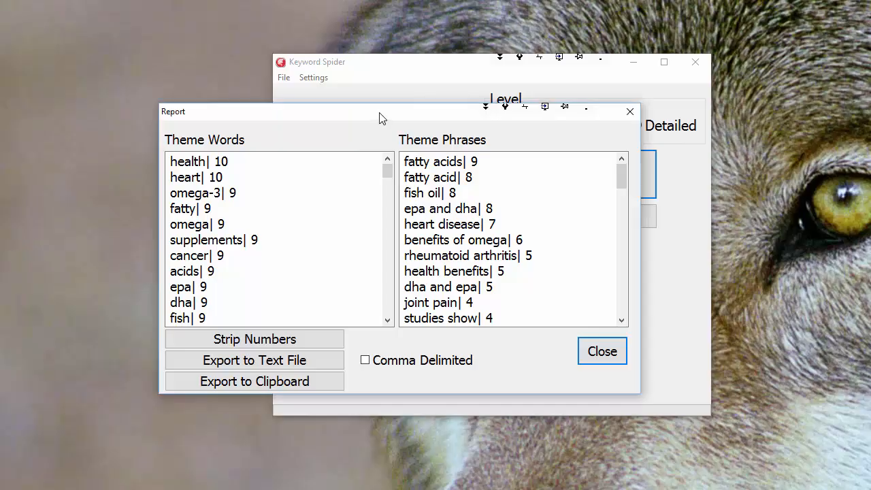
left_click_drag(379, 113, 473, 90)
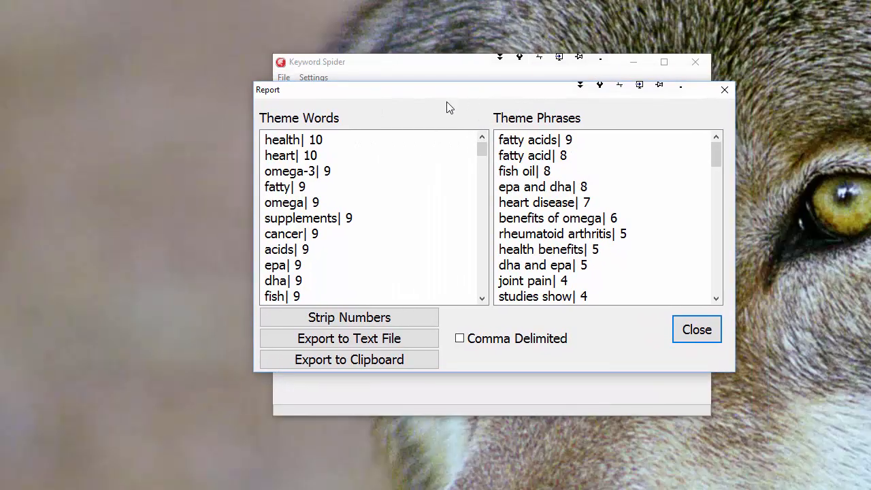
left_click(85, 229)
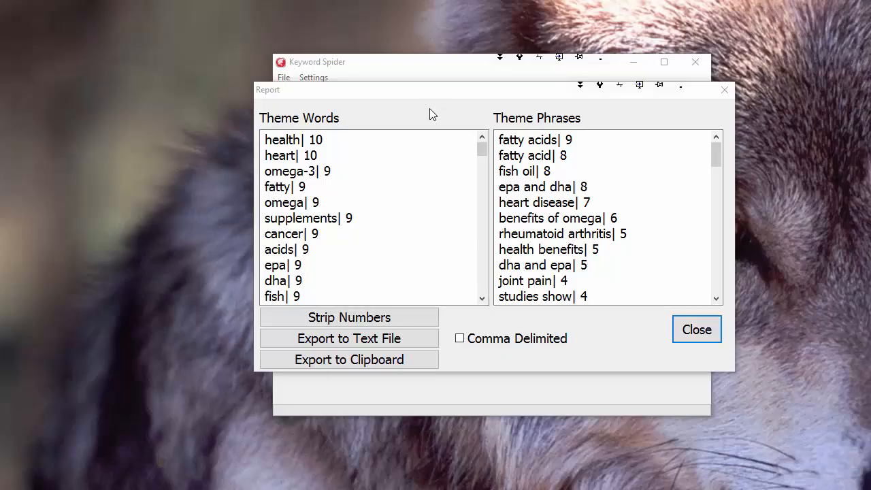
Compare the counts beside the top entries in both report lists, and examine the Theme Phrases through to the end
double_click(314, 140)
double_click(570, 140)
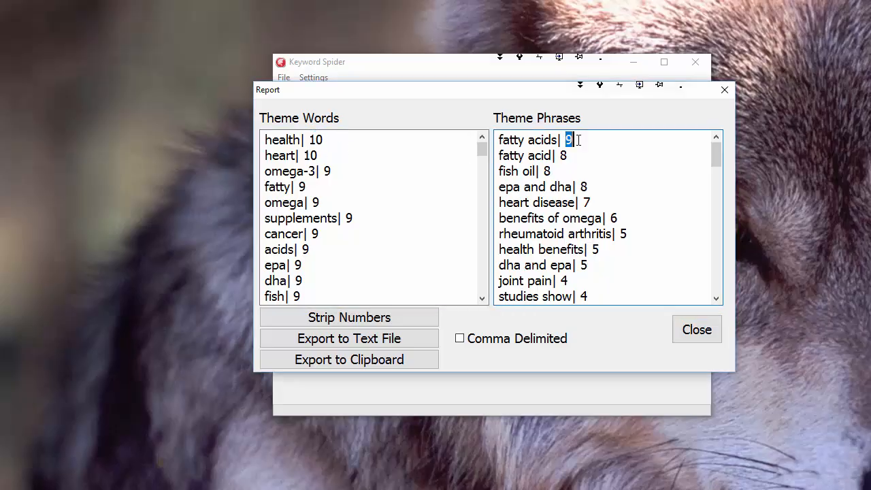
left_click(390, 143)
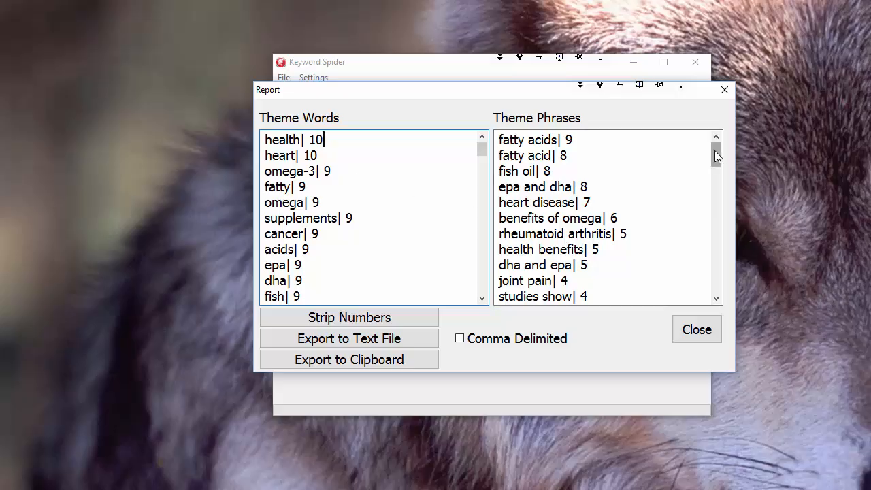
mouse_move(715, 150)
left_mouse_down()
mouse_move(716, 300)
mouse_move(723, 143)
mouse_move(725, 173)
mouse_move(715, 147)
left_mouse_up()
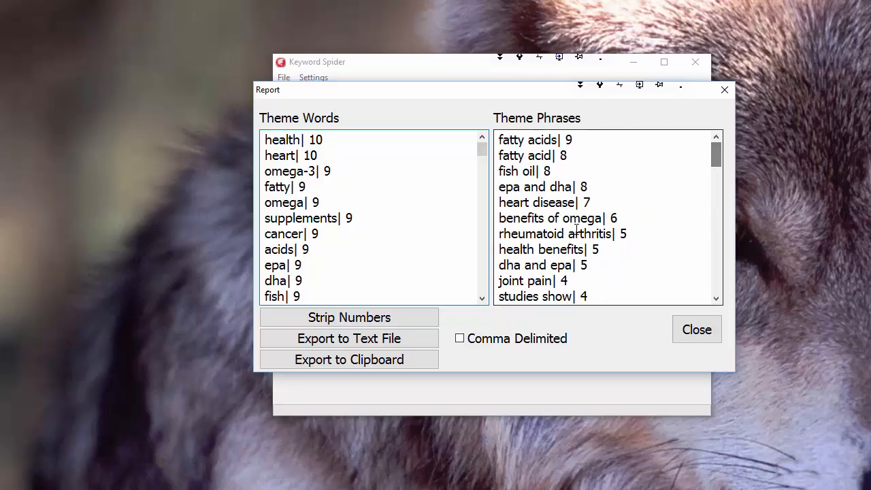
left_click_drag(713, 153, 716, 212)
left_click_drag(501, 176, 583, 182)
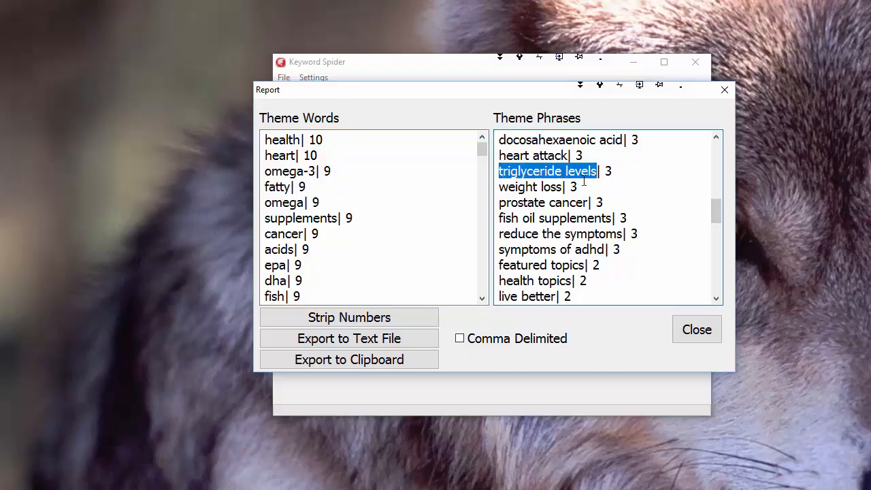
left_click(617, 171)
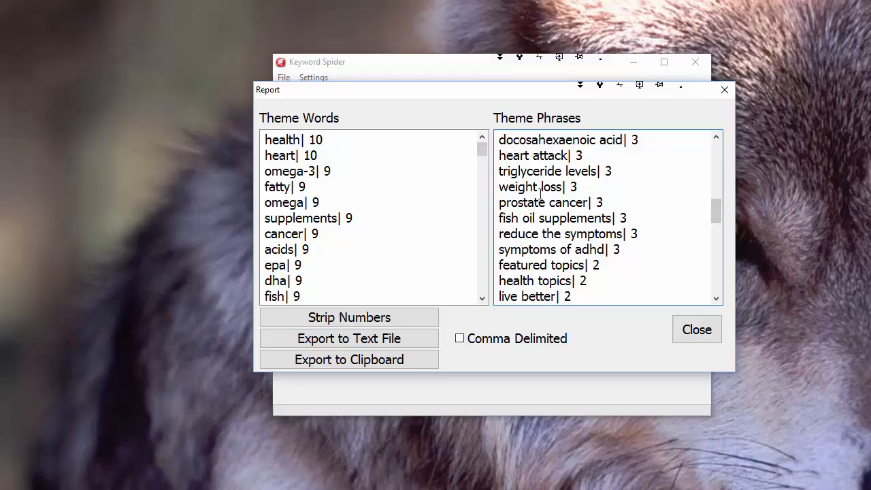
left_click_drag(720, 206, 718, 279)
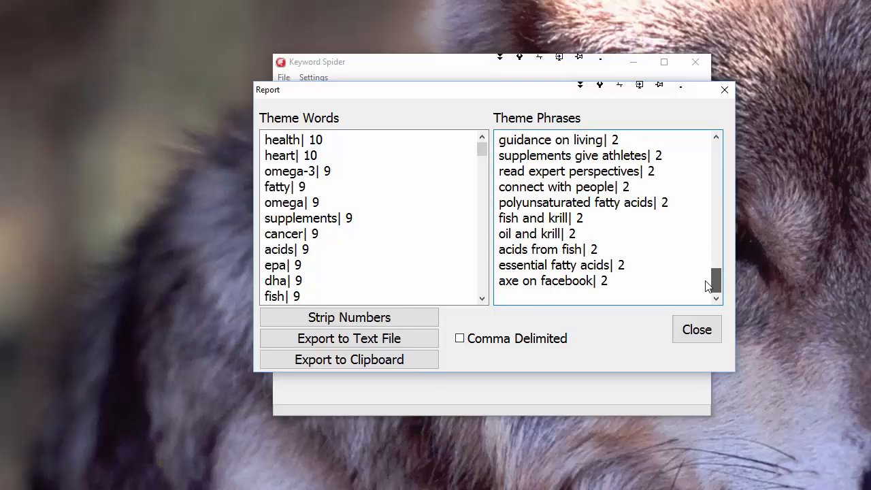
double_click(621, 265)
left_click(670, 202)
scroll(544, 190, "up", 2)
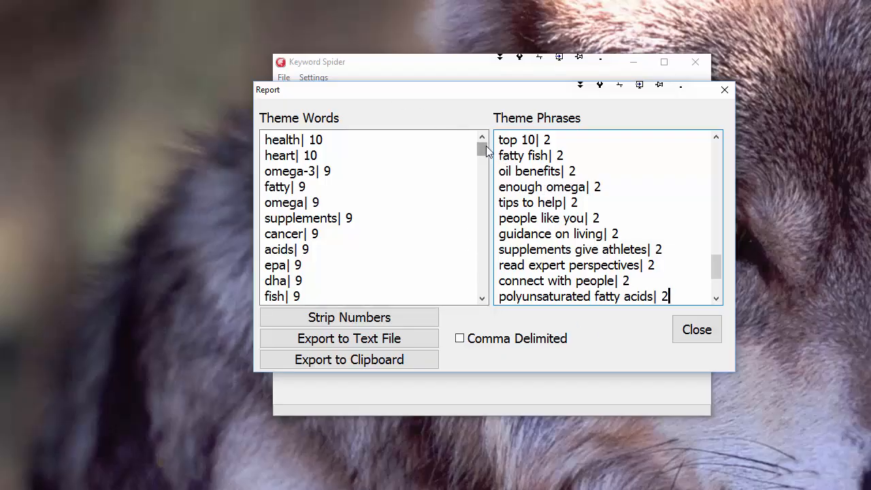
Check the counts of the last and first entries in the Theme Words list
left_click_drag(482, 149, 479, 297)
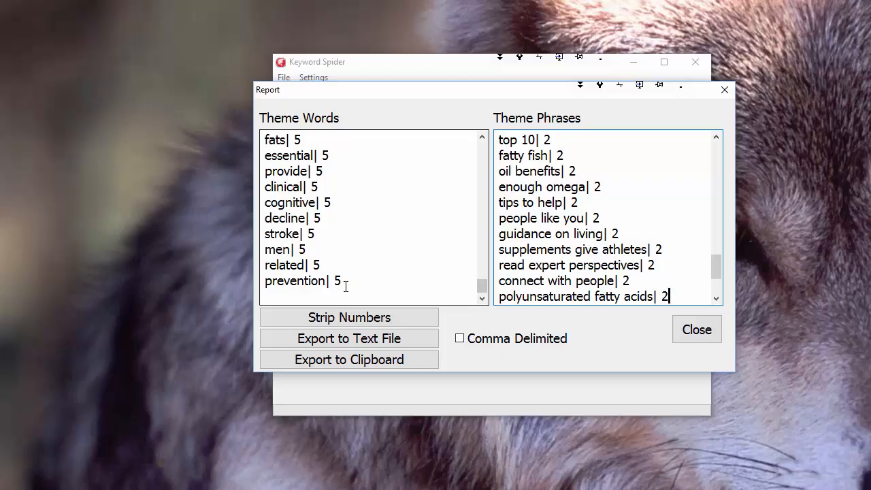
left_click_drag(342, 281, 376, 268)
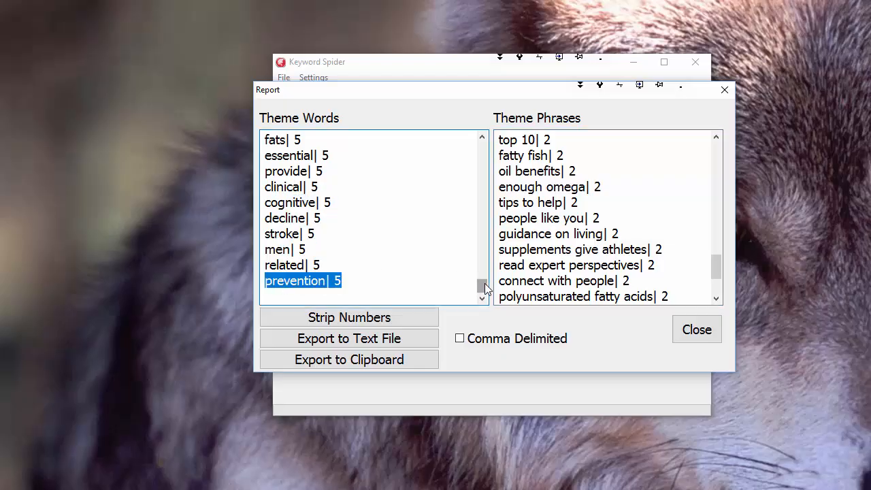
left_click_drag(480, 286, 483, 157)
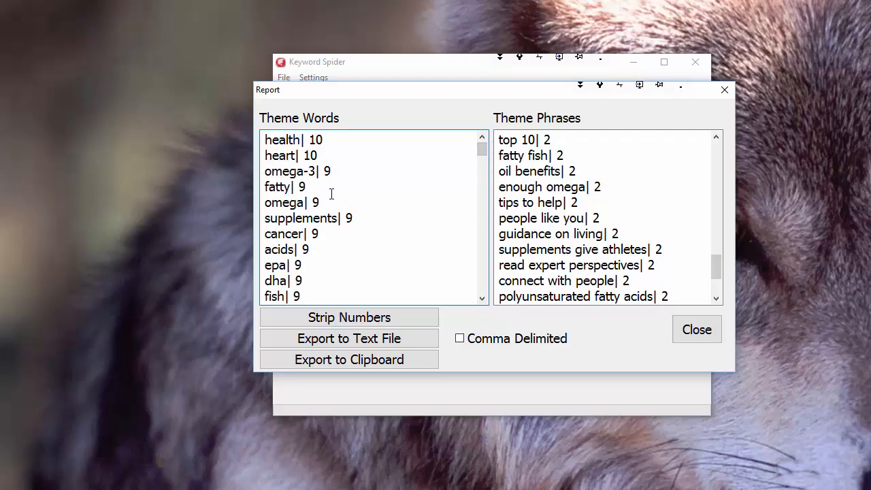
left_click_drag(311, 139, 345, 136)
left_click(279, 139)
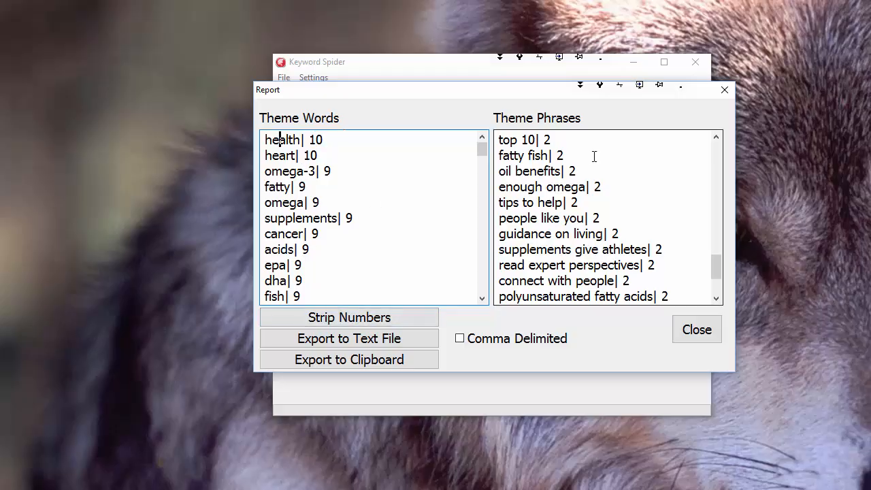
Delete the singular "fatty acid" line near the start of the Theme Phrases list
left_click_drag(715, 259, 723, 147)
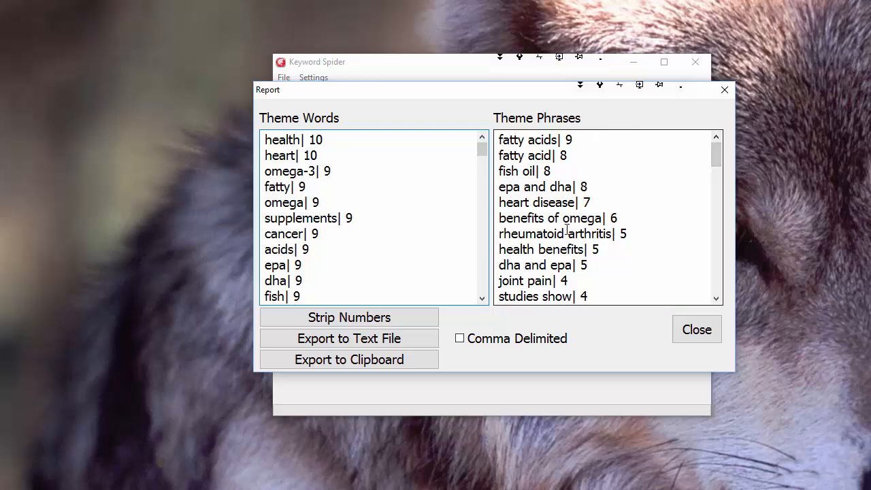
left_click_drag(585, 156, 494, 155)
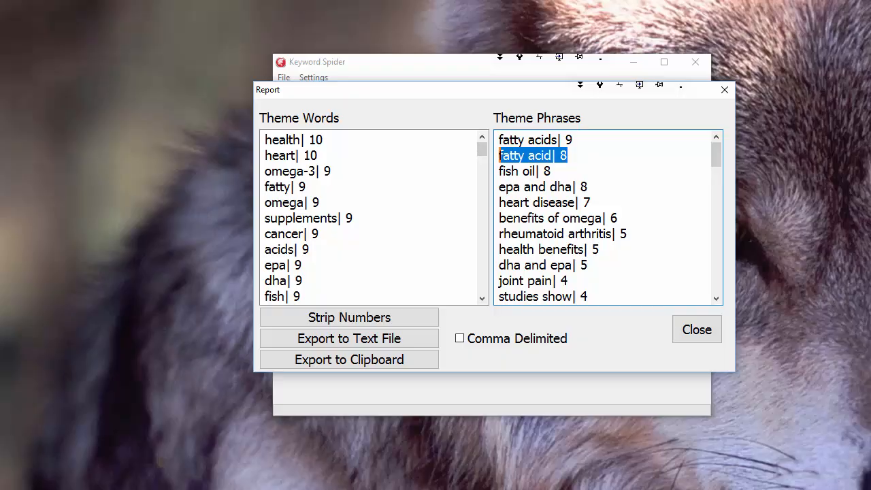
key("Delete")
key("Delete")
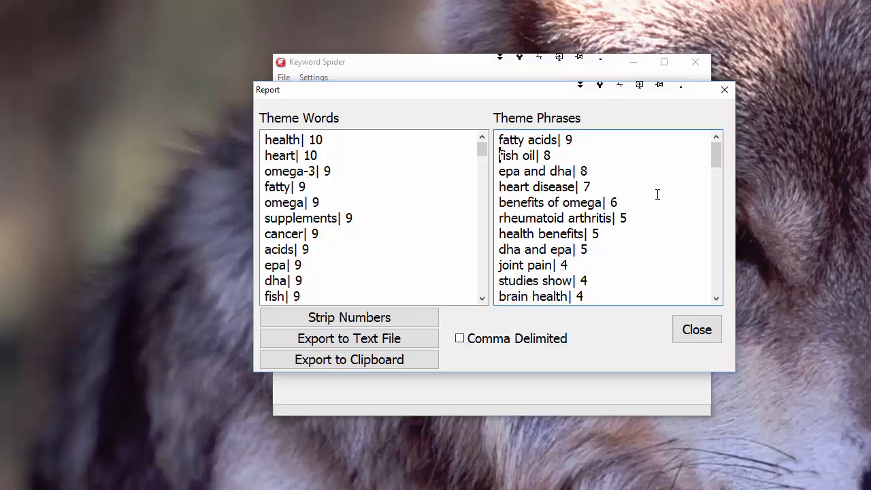
Review the remaining Theme Phrases and delete the "fish and krill" and "oil and krill" lines near the end
left_click(595, 277)
left_click_drag(717, 163, 716, 187)
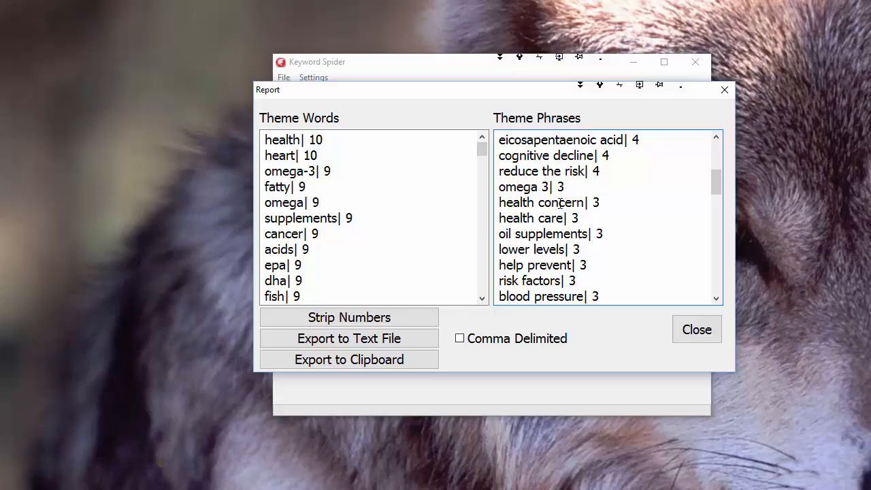
mouse_move(717, 185)
left_mouse_down()
mouse_move(718, 170)
mouse_move(721, 185)
left_mouse_up()
left_click_drag(500, 234, 554, 234)
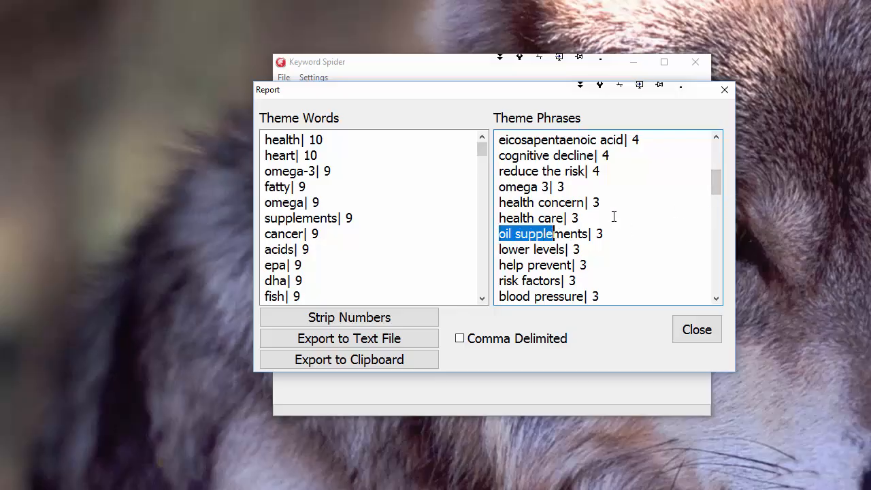
left_click_drag(716, 177, 718, 309)
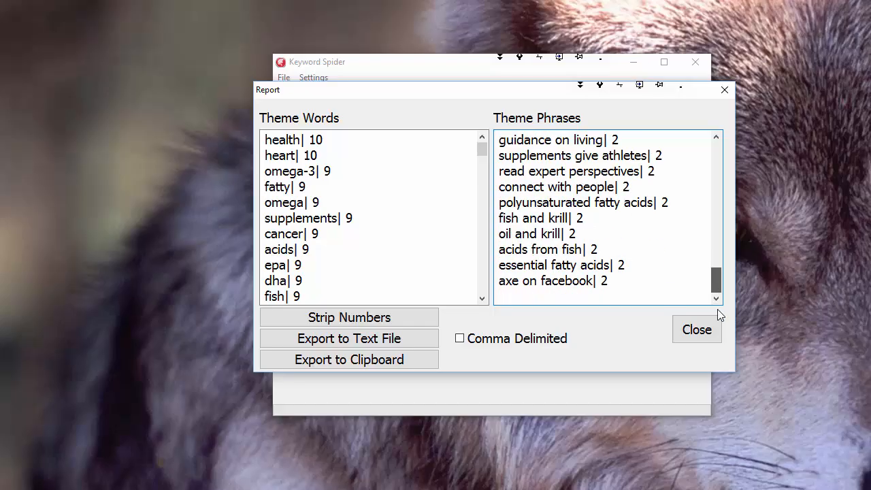
left_click_drag(579, 234, 487, 219)
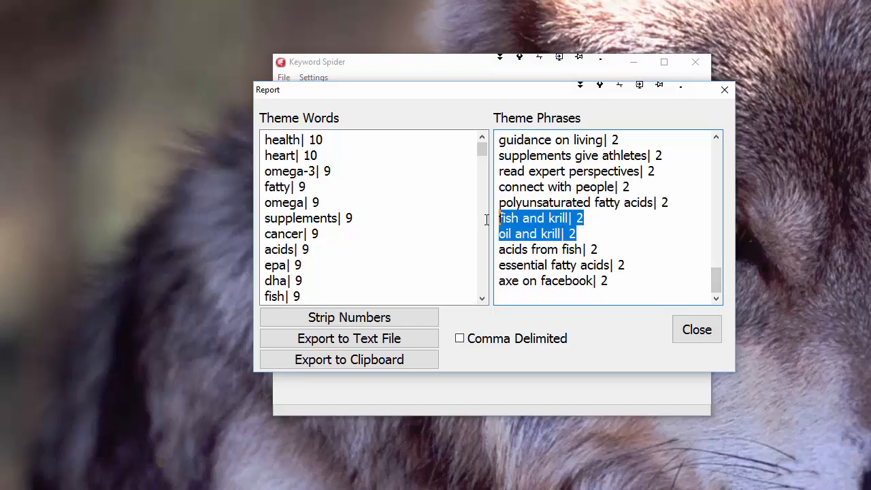
key("Delete")
key("Delete")
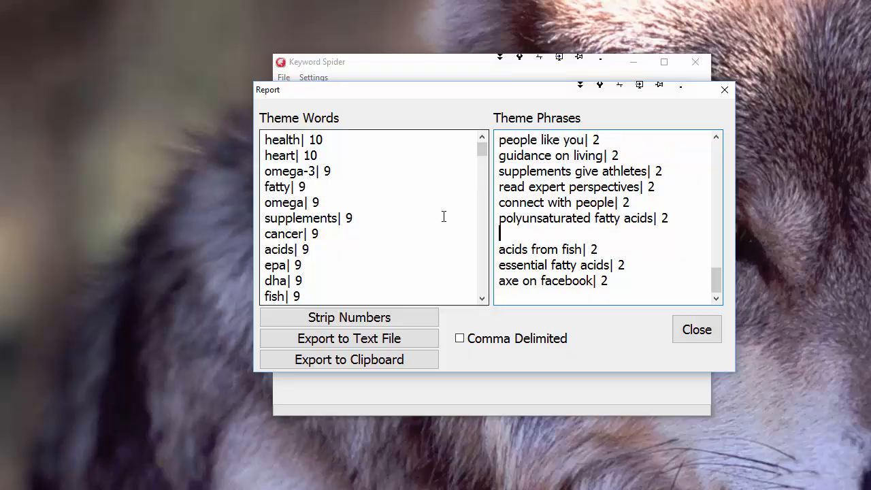
Delete the "axe on facebook" line at the end of the Theme Phrases list
key("Down")
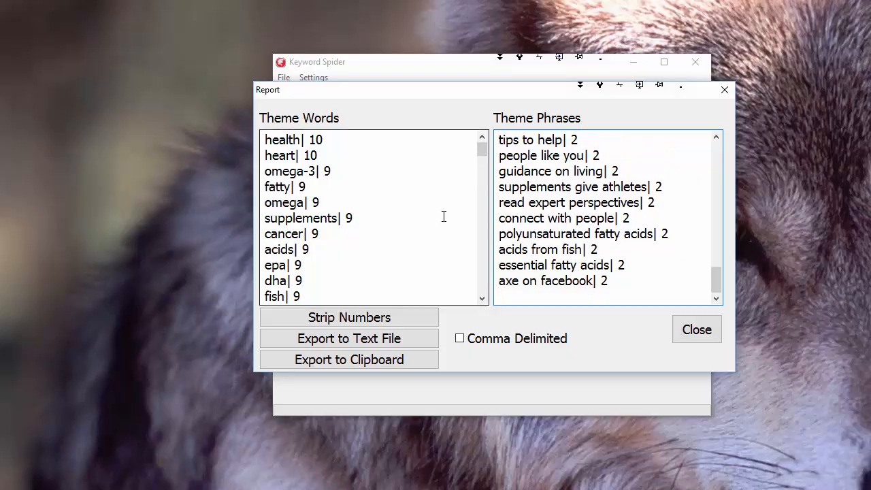
key("shift+Down")
key("Delete")
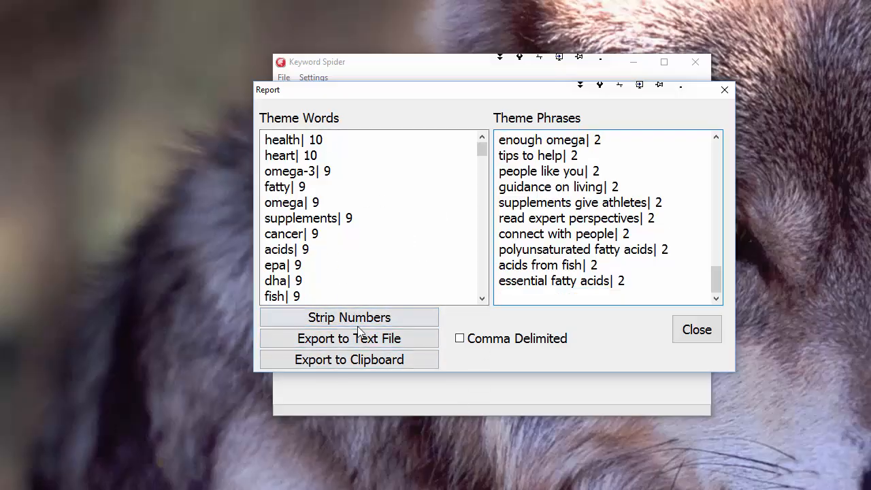
Strip the numbers from both report lists and export the report to the existing MyReport.txt in the temp folder
left_click(386, 322)
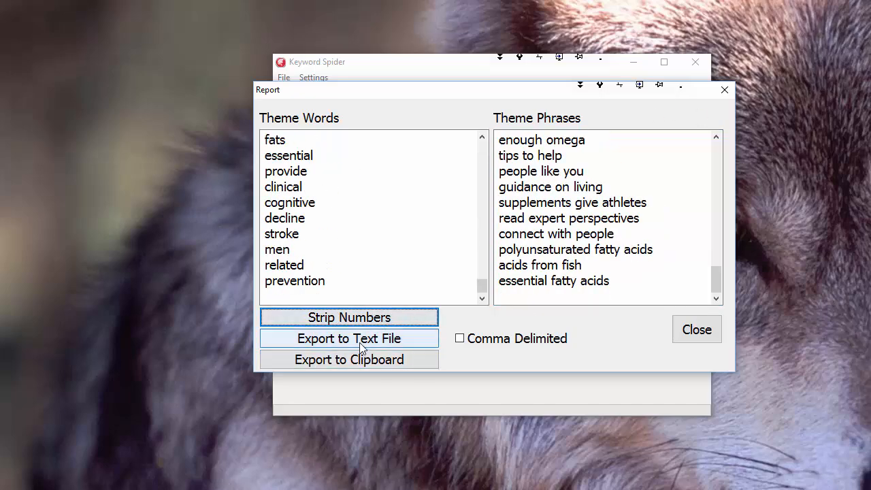
left_click(361, 344)
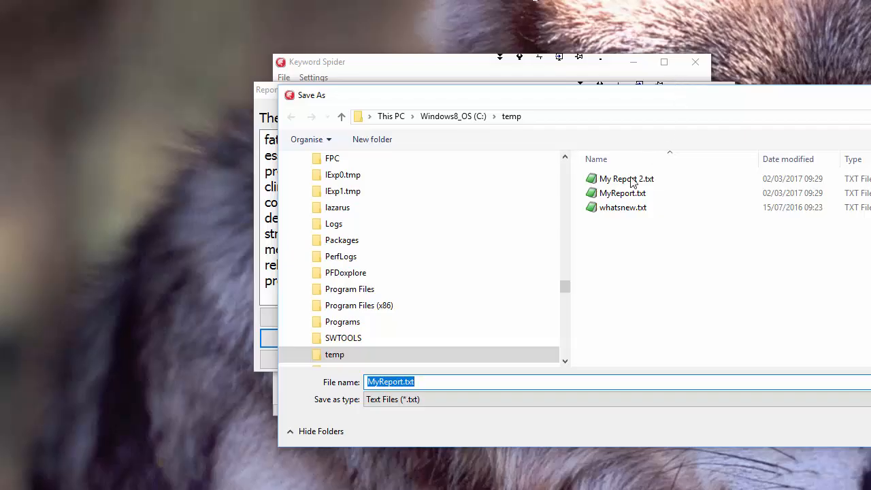
double_click(616, 194)
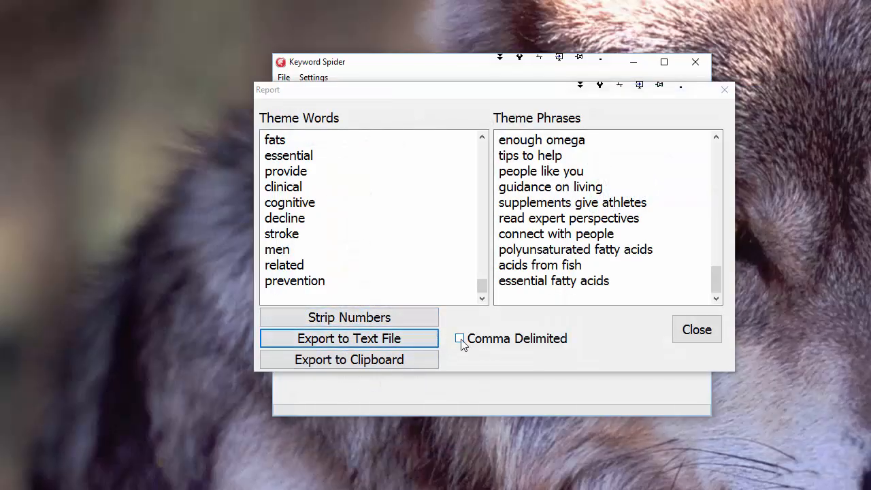
Export the report as comma-delimited text to My Report 2.txt in the temp folder
left_click(461, 340)
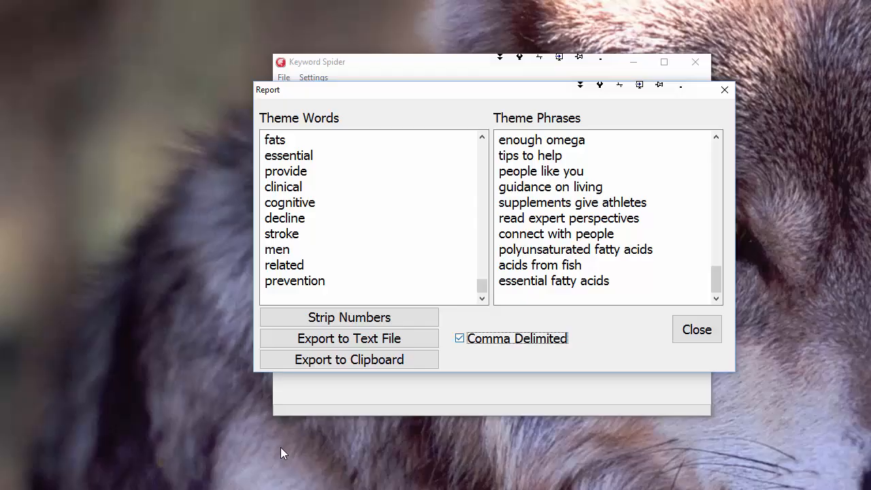
left_click(401, 339)
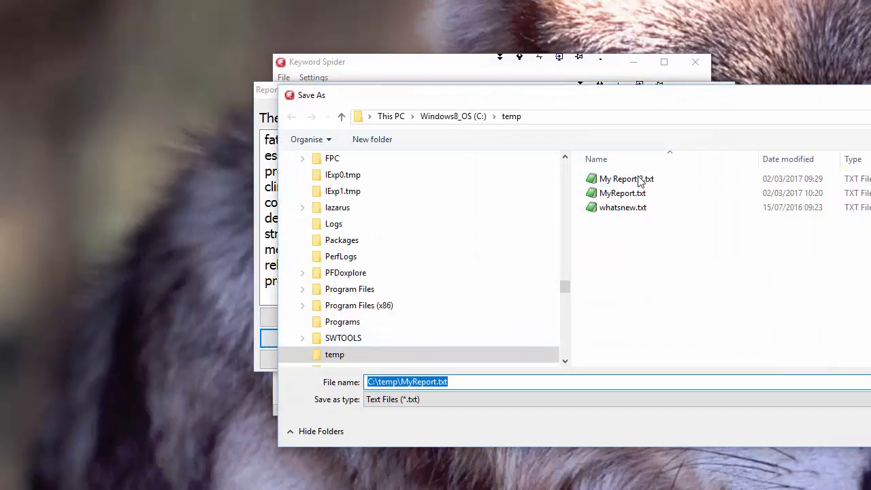
left_click(640, 179)
double_click(640, 182)
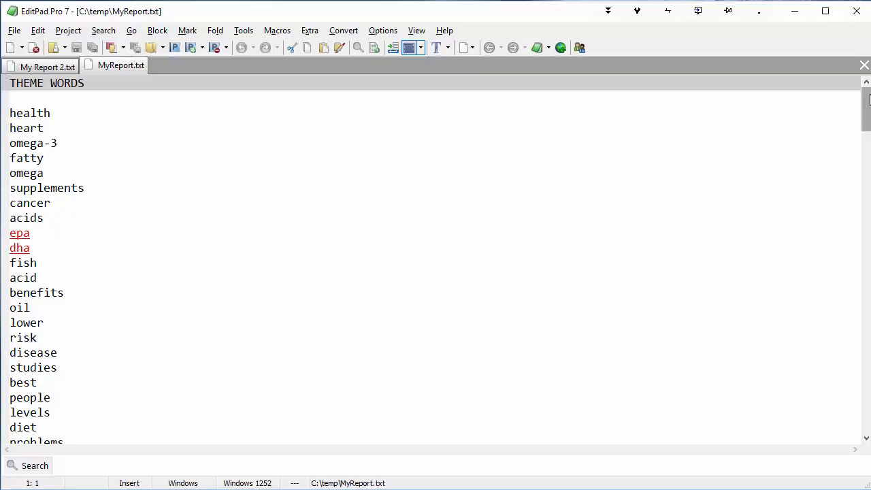
In EditPad Pro, examine the word list in MyReport.txt and highlight the whole comma-delimited text of My Report 2.txt
left_click_drag(868, 96, 865, 195)
left_click(48, 69)
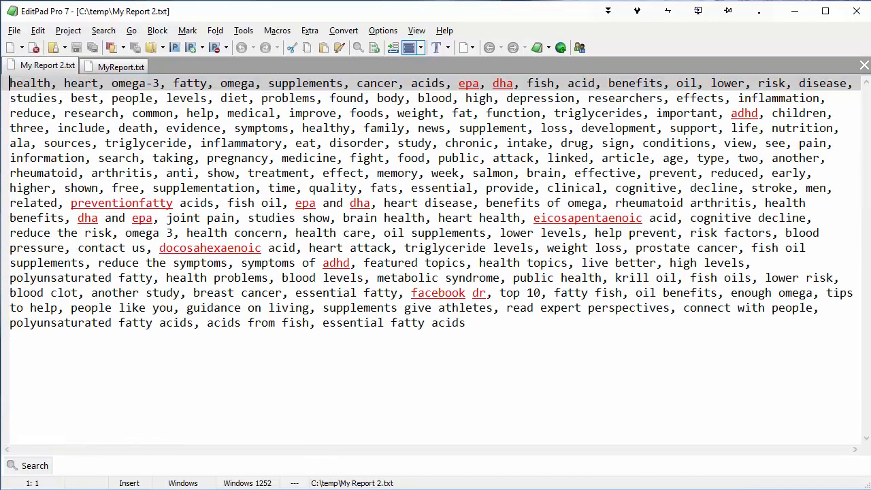
left_click_drag(475, 354, 531, 334)
key("shift+Up")
key("shift+Up")
key("shift+Up")
key("shift+Up")
key("shift+Up")
key("shift+Up")
key("shift+Up")
key("shift+Up")
key("shift+Up")
key("shift+Up")
key("shift+Up")
key("shift+Up")
key("shift+Up")
key("shift+Up")
key("shift+Up")
key("shift+Up")
key("shift+Up")
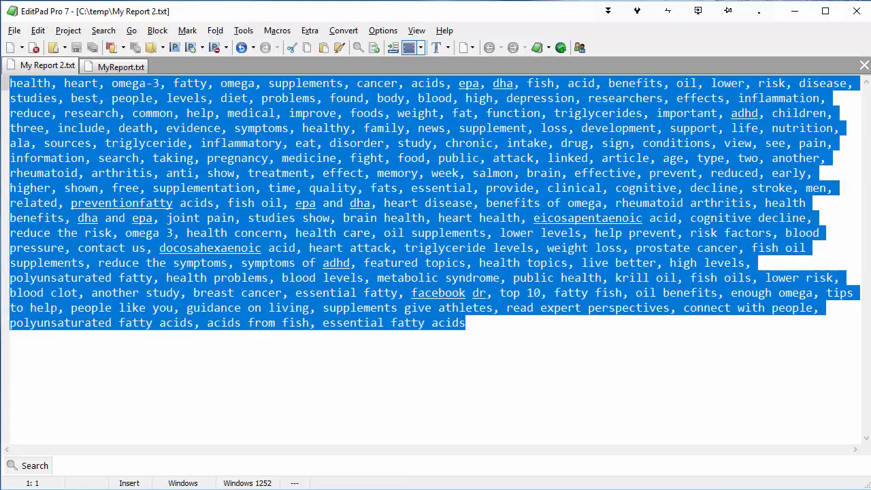
left_click_drag(9, 81, 526, 329)
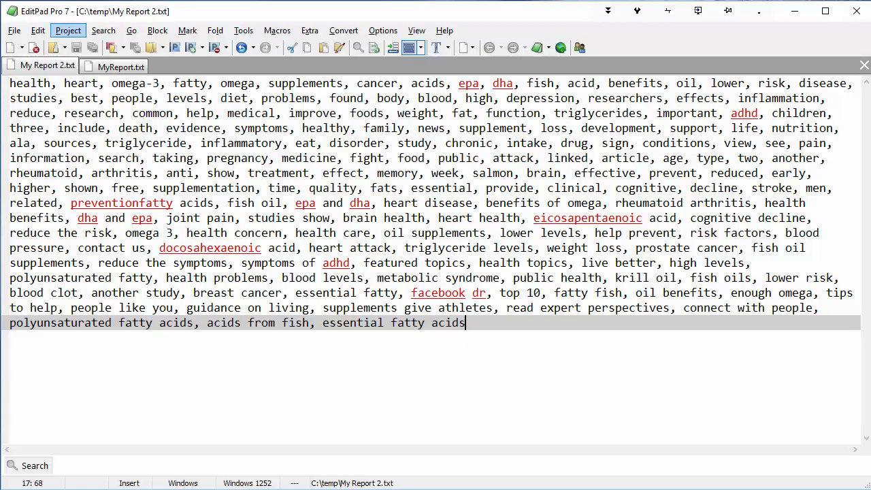
Compare the layouts of My Report 2.txt and MyReport.txt, and close EditPad Pro to return to the Keyword Spider report
left_click(95, 63)
left_click(47, 63)
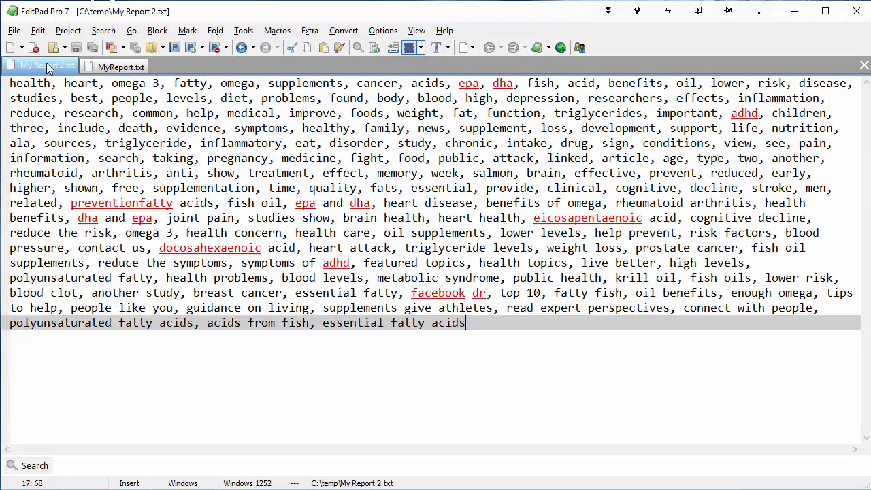
left_click(109, 65)
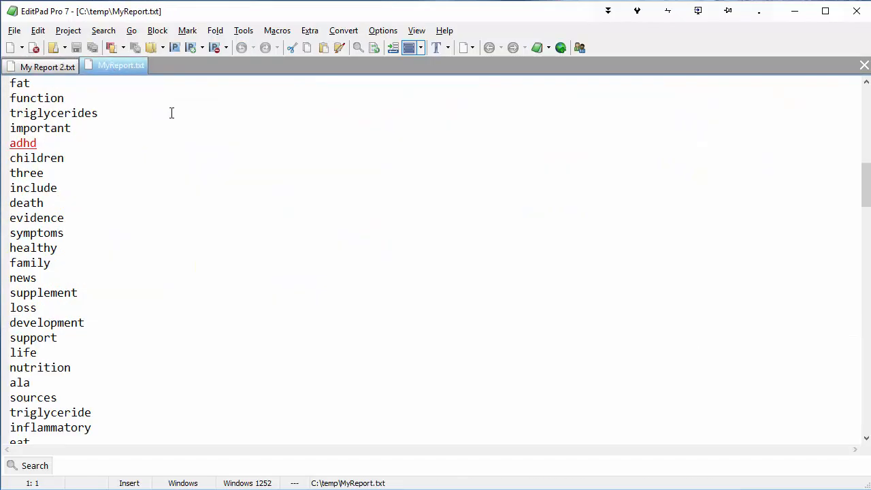
scroll(536, 275, "up", 14)
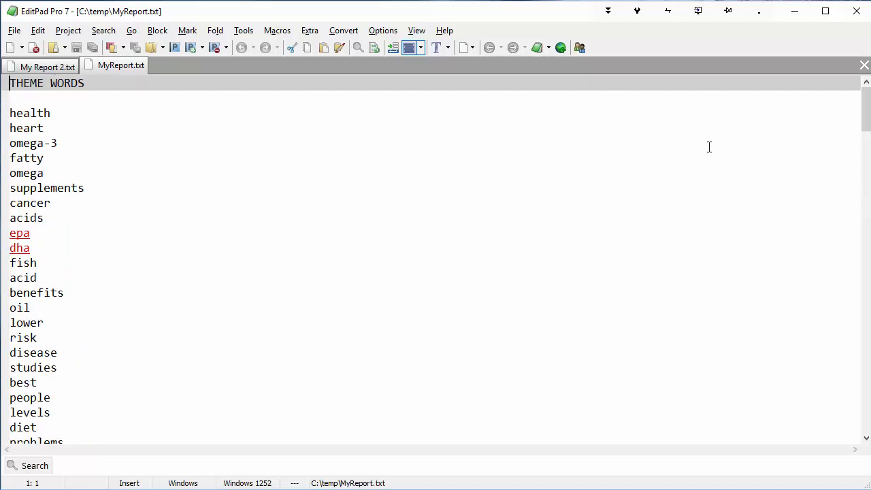
mouse_move(866, 109)
left_mouse_down()
mouse_move(866, 410)
mouse_move(866, 116)
left_mouse_up()
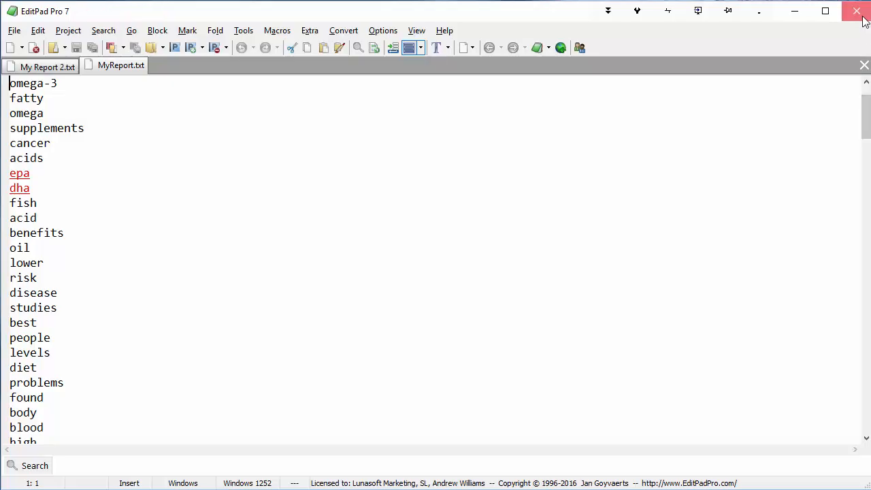
left_click(859, 15)
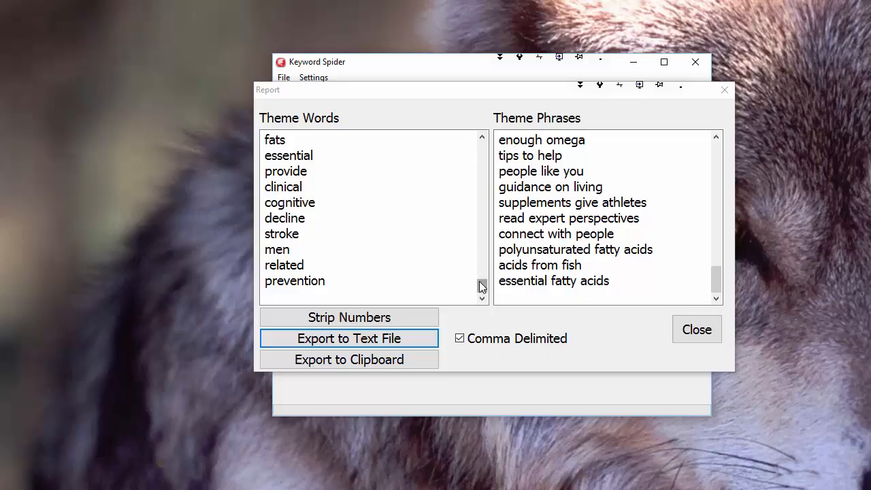
Review the first Theme Words alongside Theme Phrases such as "heart attack" and "triglyceride levels"
left_click_drag(480, 284, 476, 147)
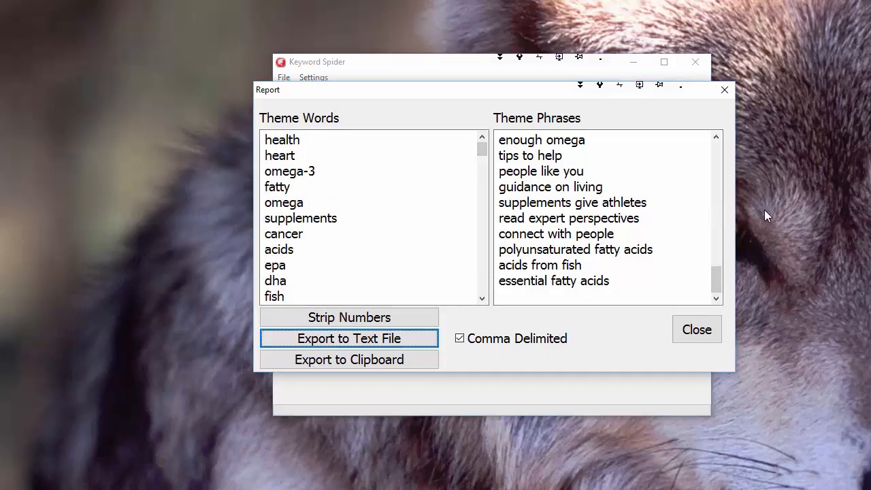
left_click(318, 144)
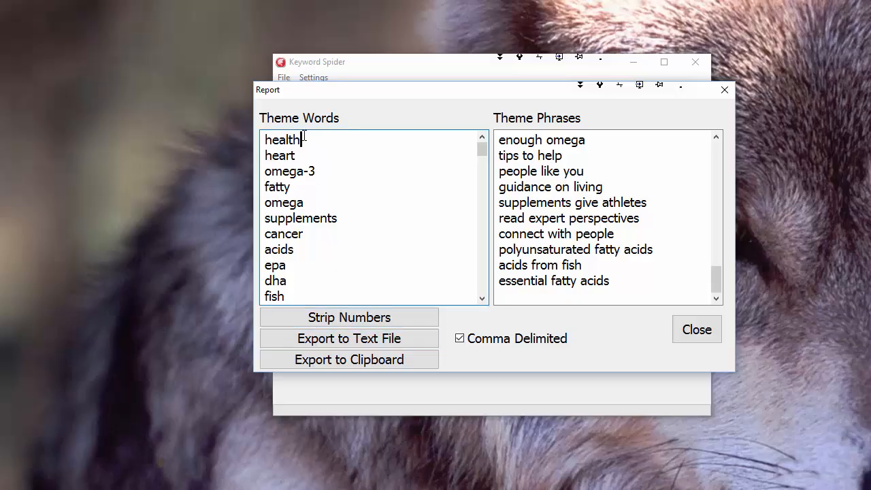
left_click(318, 170)
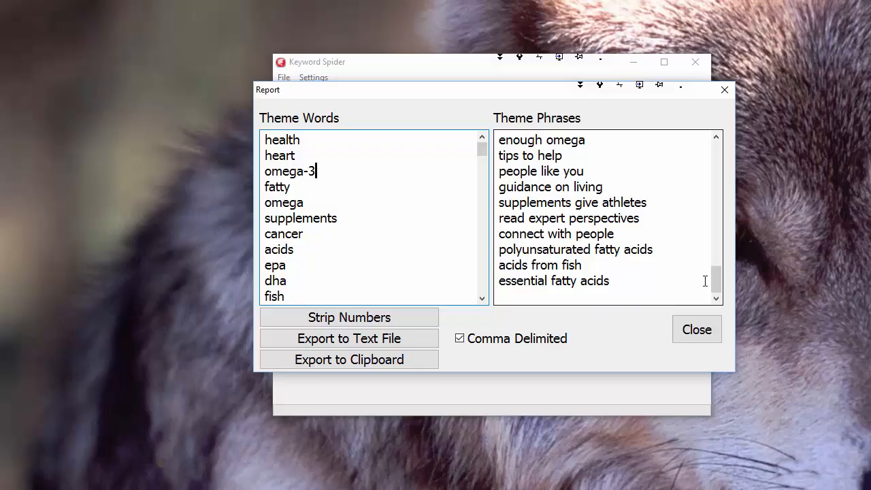
mouse_move(715, 279)
left_mouse_down()
mouse_move(723, 272)
mouse_move(724, 223)
left_mouse_up()
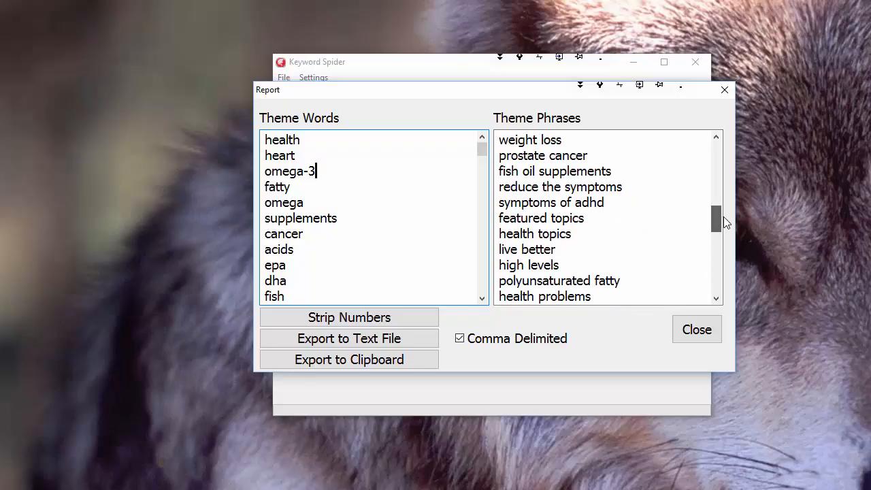
scroll(631, 227, "up", 1)
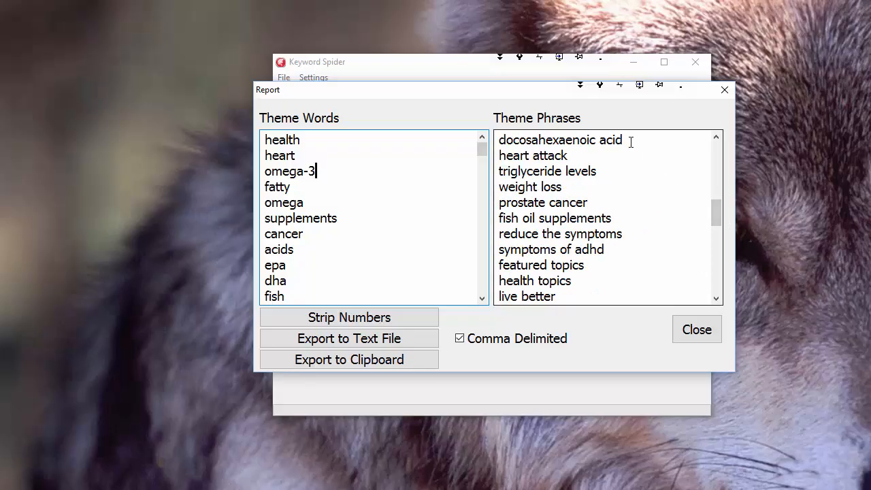
left_click_drag(593, 151, 443, 156)
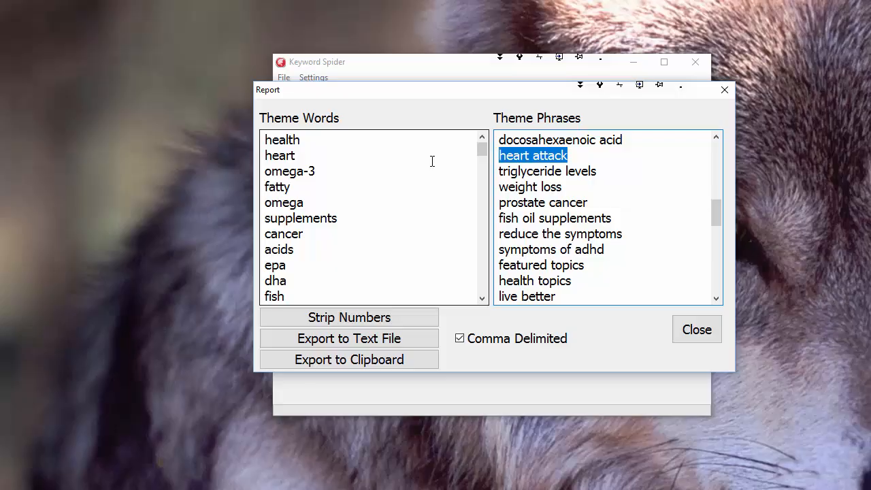
left_click_drag(609, 161, 601, 179)
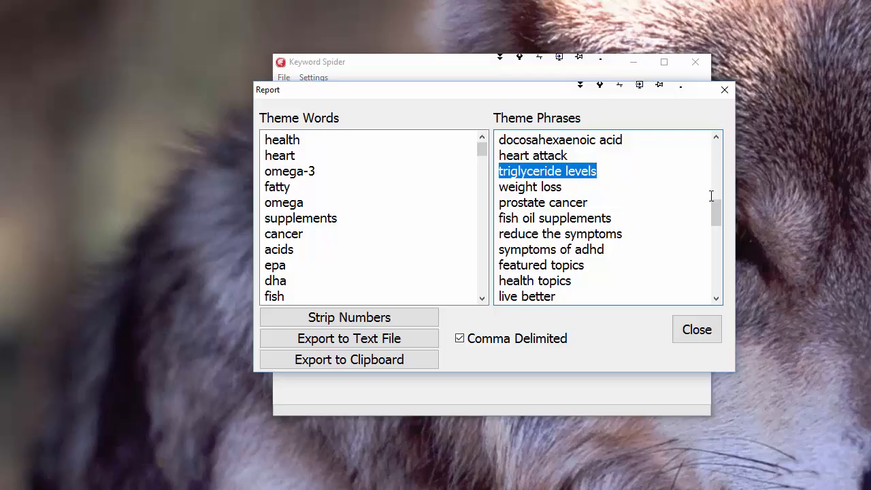
left_click_drag(716, 208, 715, 149)
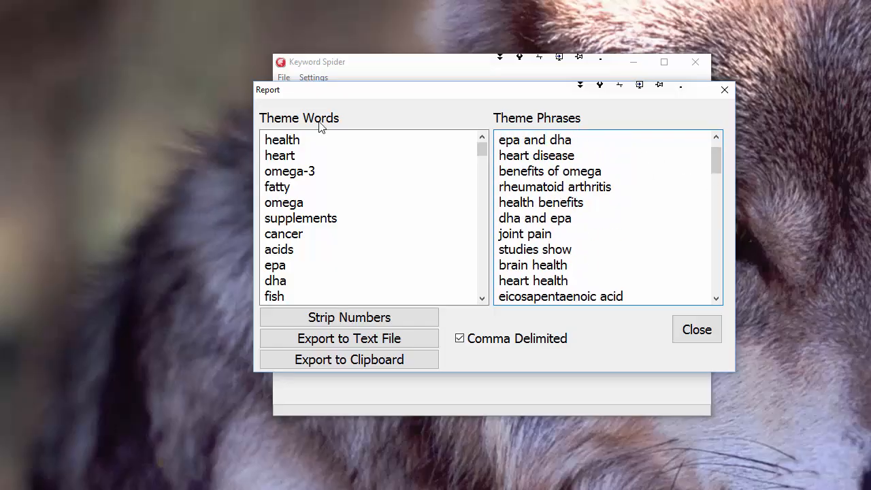
Compare the "fatty acids" theme phrase with the related single words near the start of the Theme Words list
mouse_move(286, 139)
left_mouse_down()
mouse_move(303, 160)
mouse_move(321, 218)
mouse_move(289, 155)
left_mouse_up()
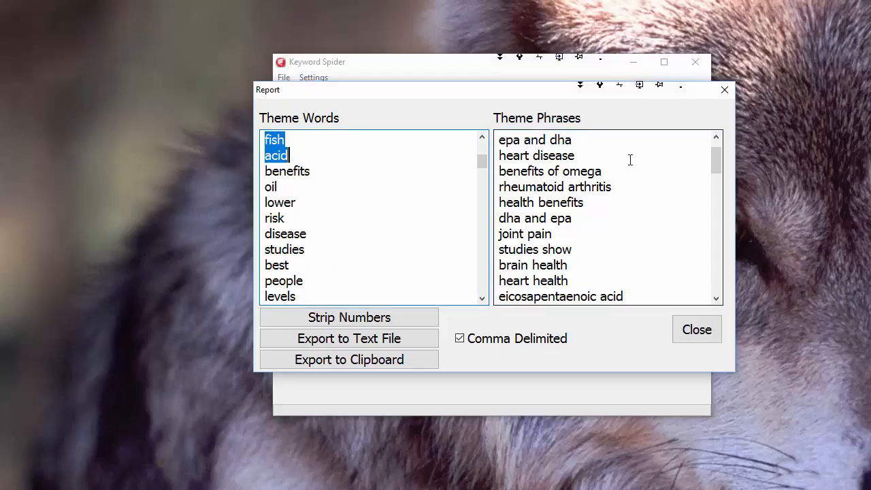
left_click_drag(721, 157, 726, 130)
left_click(436, 202)
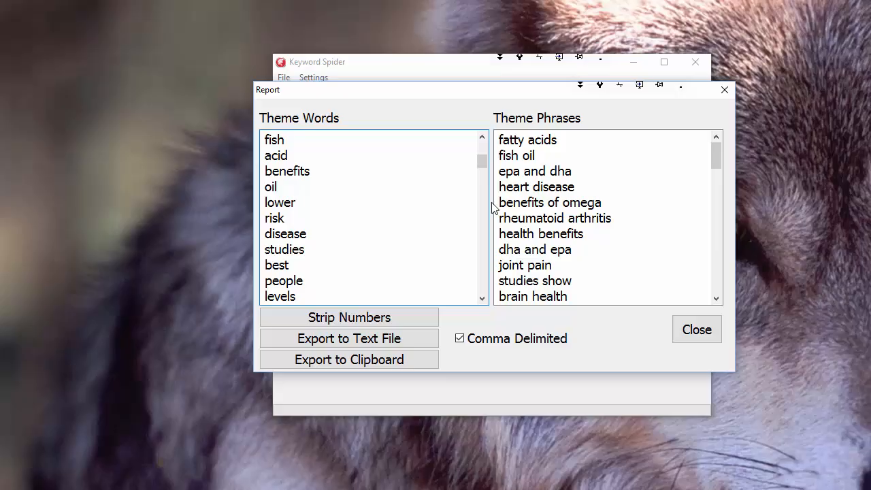
mouse_move(484, 159)
left_mouse_down()
mouse_move(483, 139)
mouse_move(496, 282)
mouse_move(482, 179)
mouse_move(430, 154)
left_mouse_up()
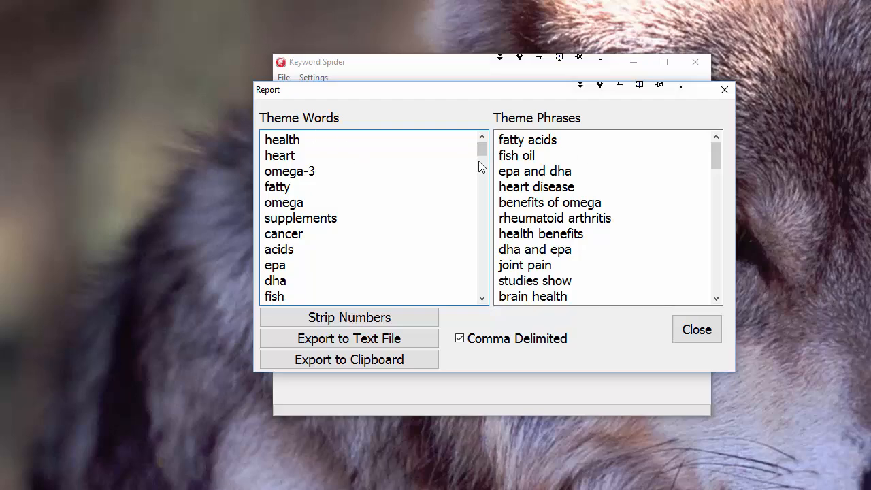
left_click(276, 187)
left_click(565, 141)
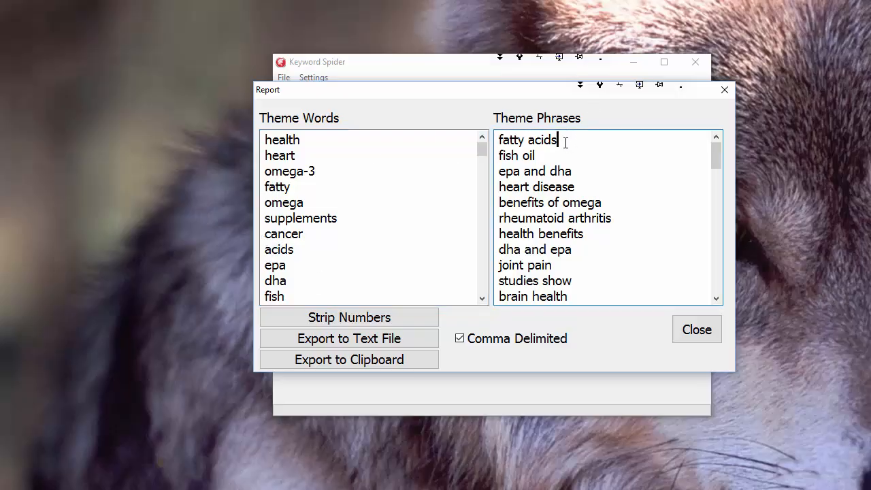
left_click_drag(565, 141, 493, 139)
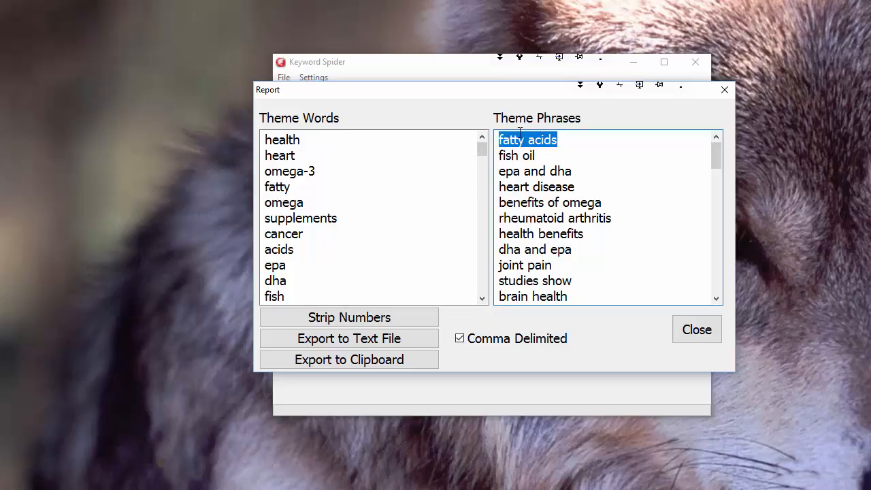
left_click(572, 140)
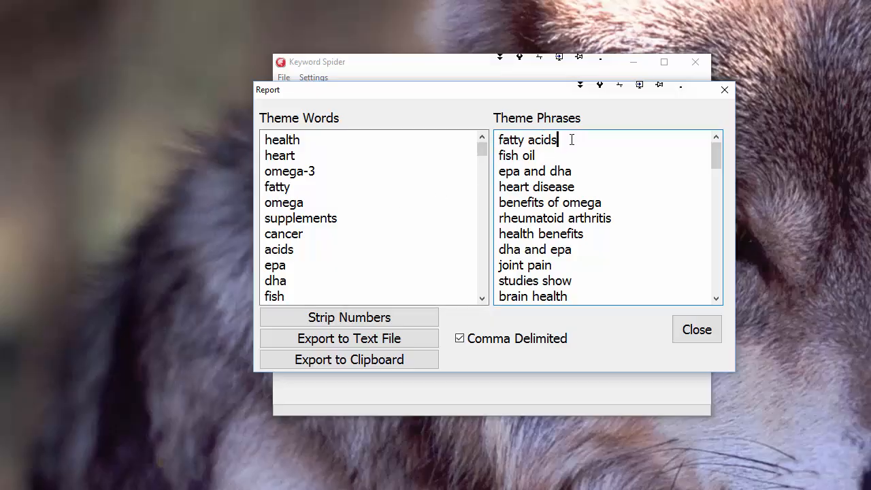
left_click(277, 186)
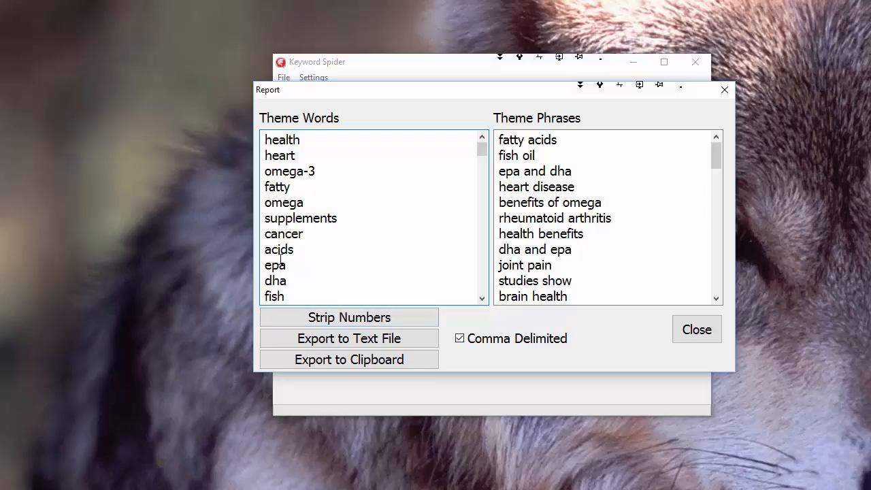
left_click(545, 218)
Extend the "oil supplements" theme phrase to "omega-3 oil supplements"
left_click_drag(719, 154, 725, 181)
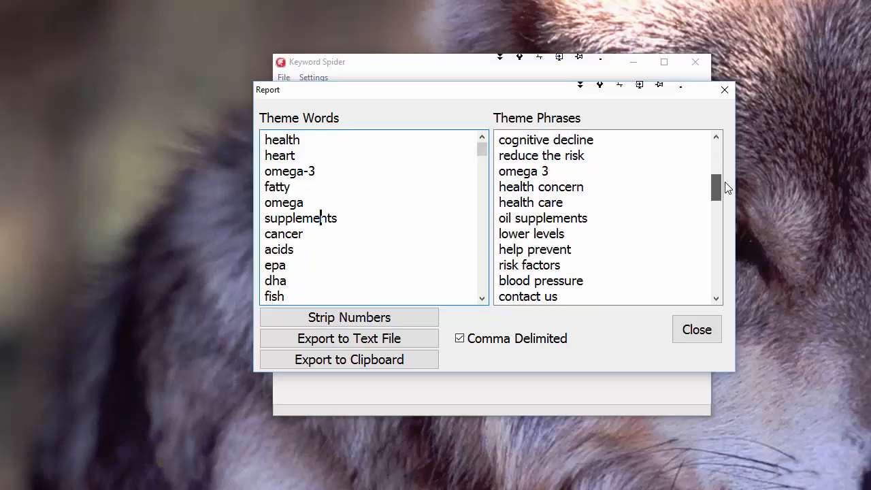
left_click(589, 218)
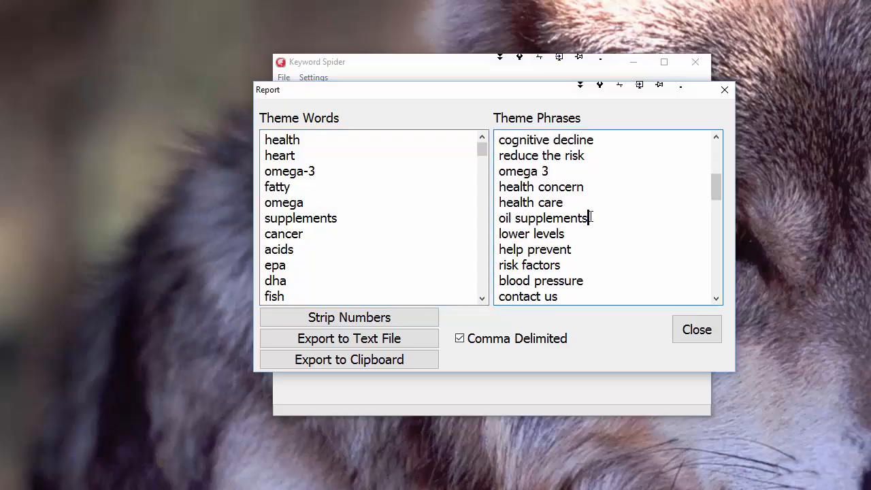
left_click(501, 219)
type("fatt")
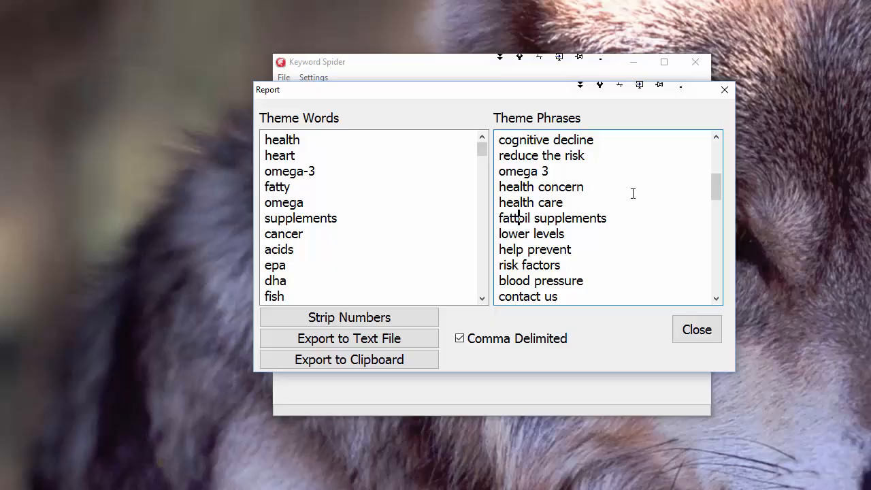
key("Delete")
key("BackSpace")
key("BackSpace")
key("BackSpace")
key("BackSpace")
type("o")
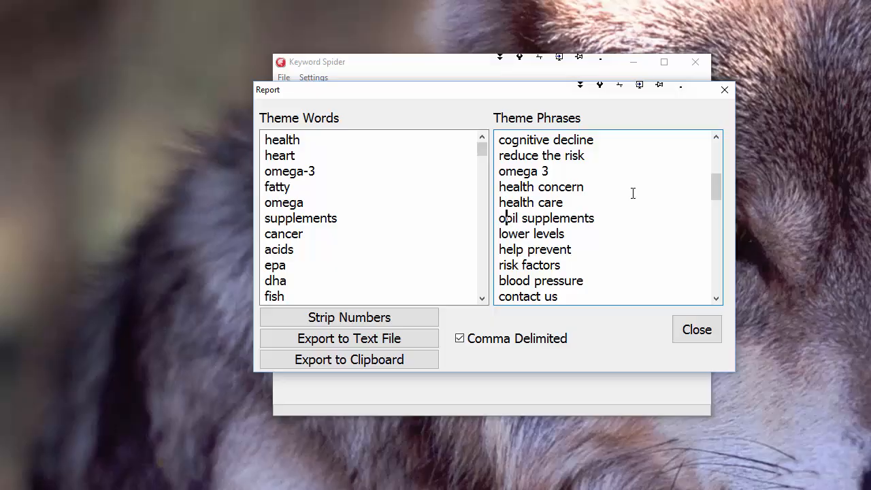
type("mega-3")
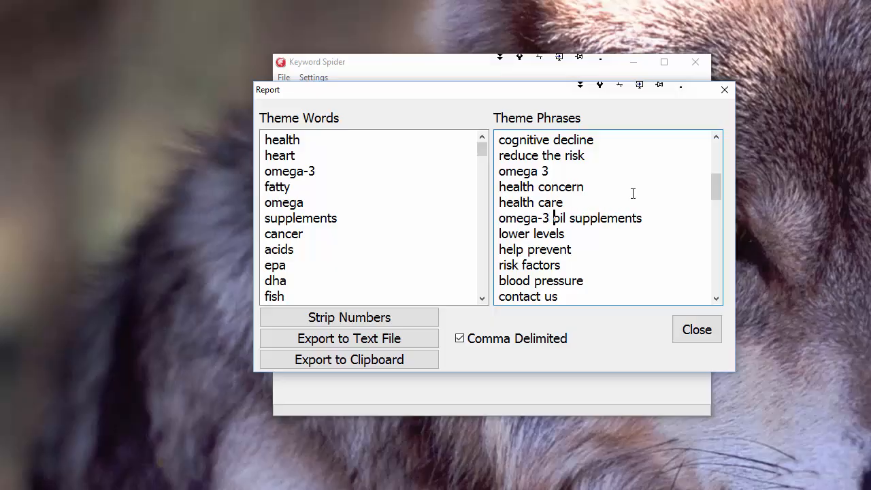
Change the oil supplements entry in Theme Phrases to read "fish oil supplements"
left_click(377, 235)
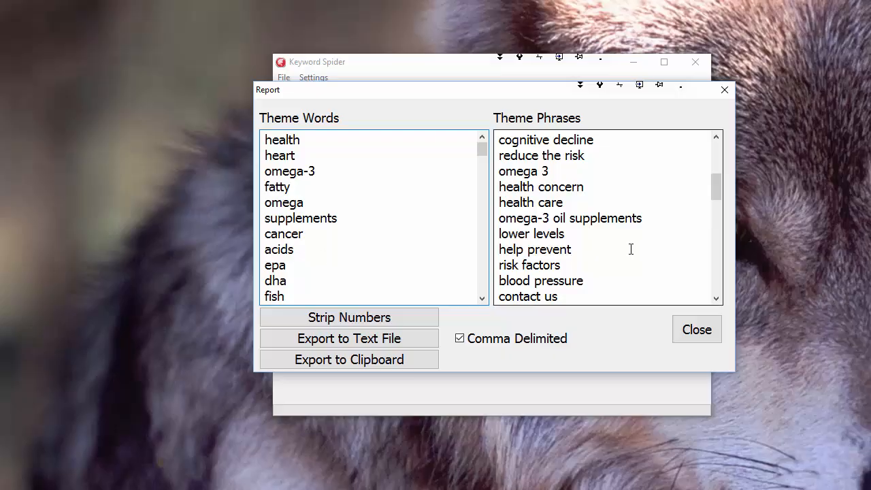
left_click(560, 217)
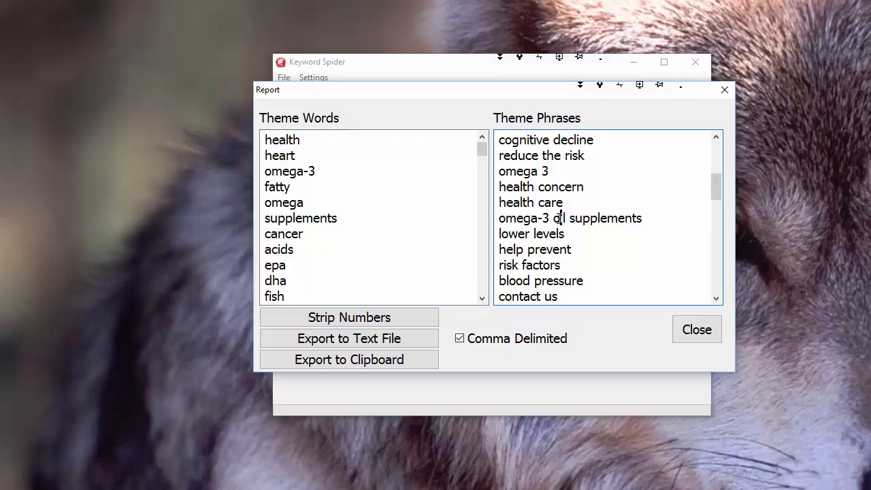
left_click(545, 215)
left_click_drag(546, 218, 466, 215)
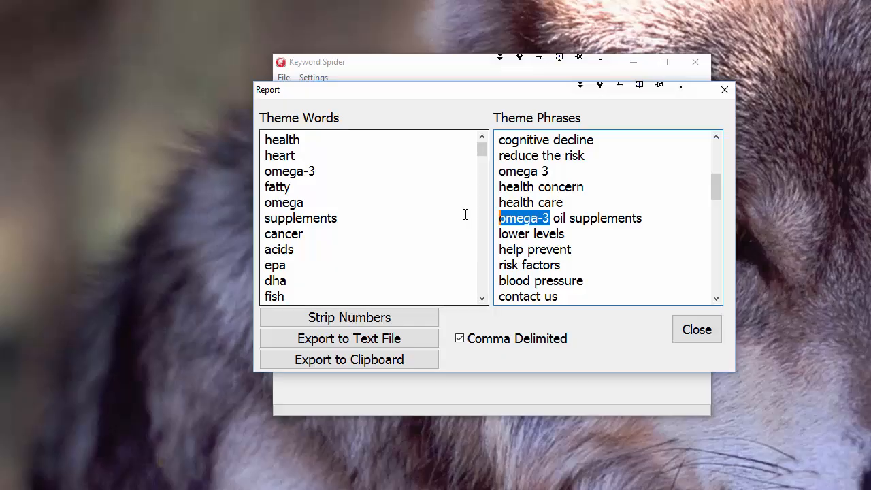
type("fish")
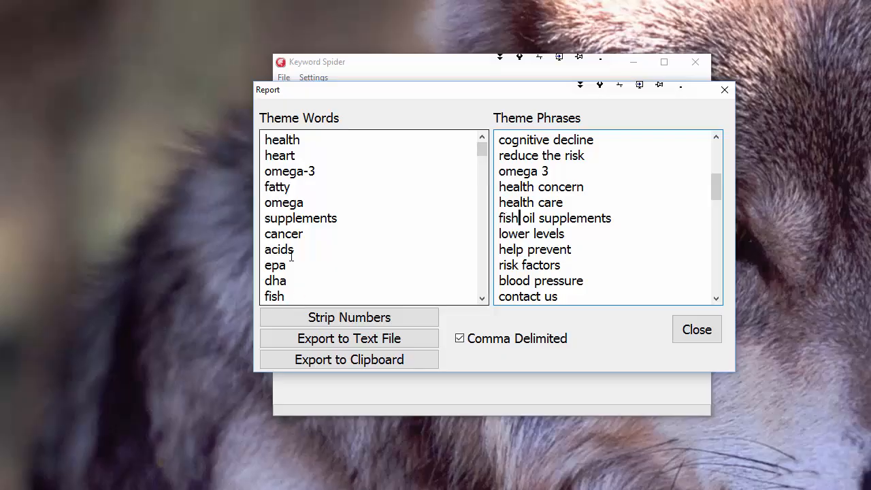
Examine the "fish oil supplements" phrase and look through the Theme Words list for related terms such as "omega-3" and "fatty"
left_click_drag(613, 217, 444, 215)
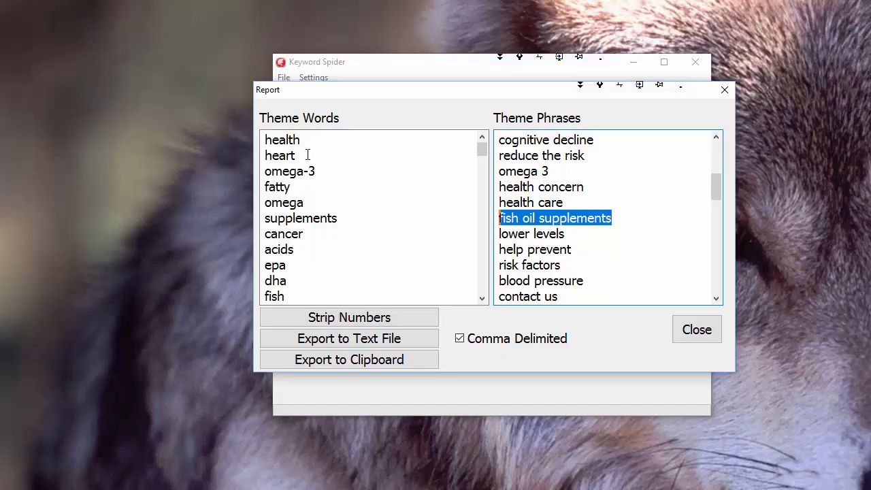
left_click_drag(305, 161, 298, 190)
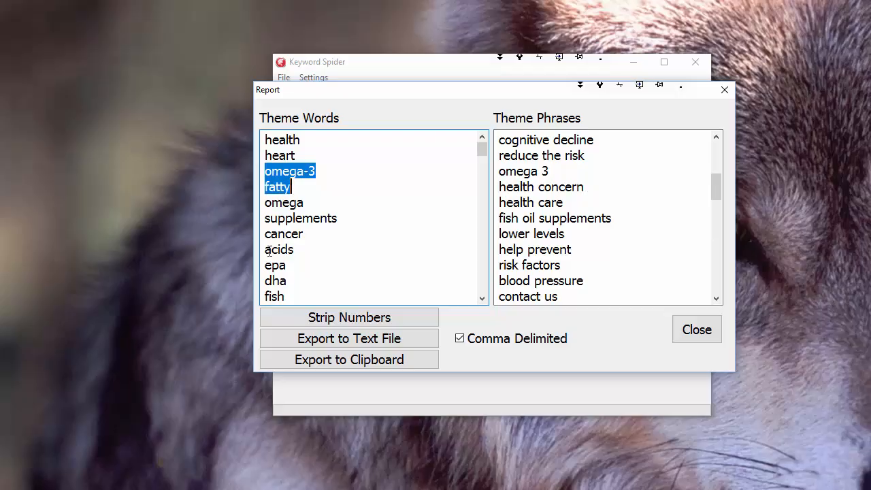
left_click(284, 234)
left_click_drag(483, 149, 484, 202)
scroll(385, 232, "up", 15)
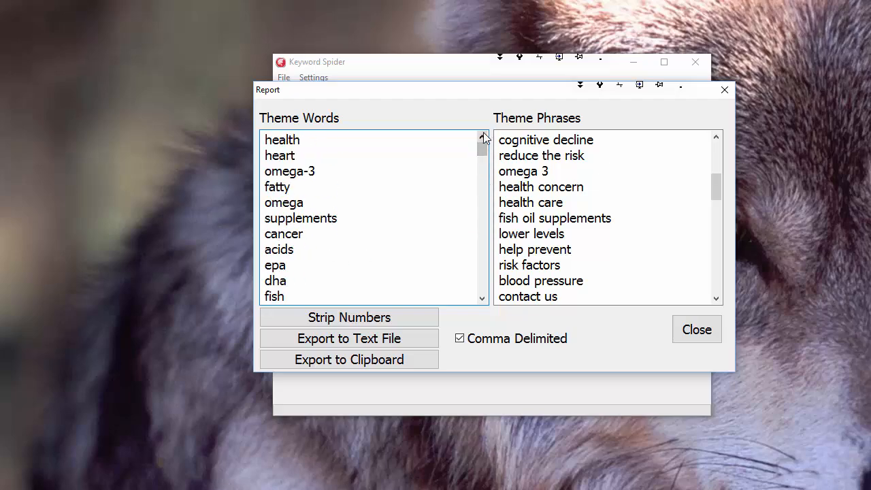